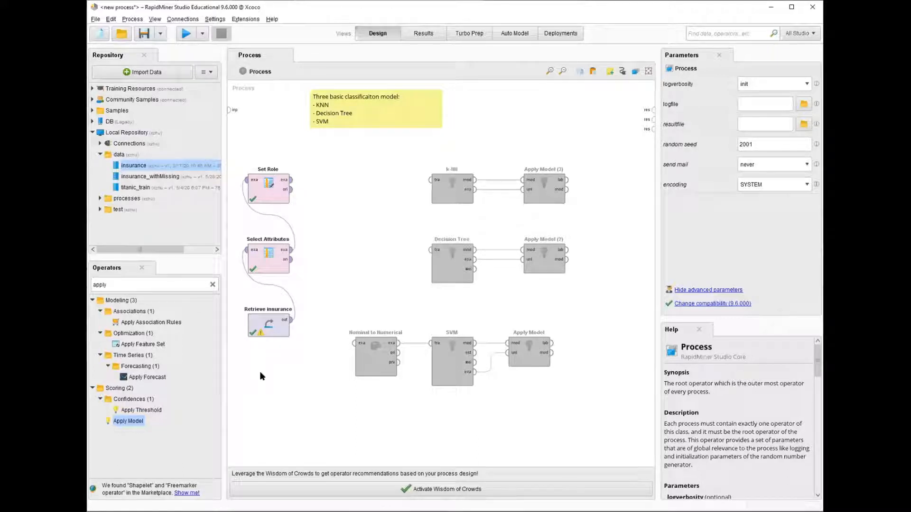
Step: Move the Retrieve insurance operator lower in the process, further below Select Attributes
click(272, 335)
drag(272, 335, 278, 358)
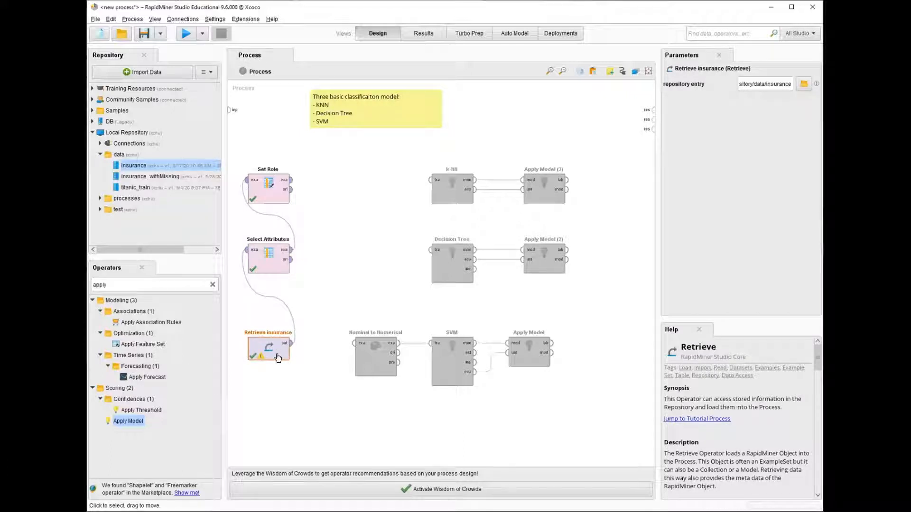
Step: Review the children, region and smoker attributes chosen in Select Attributes, and inspect the attribute name and target role in Set Role
click(267, 259)
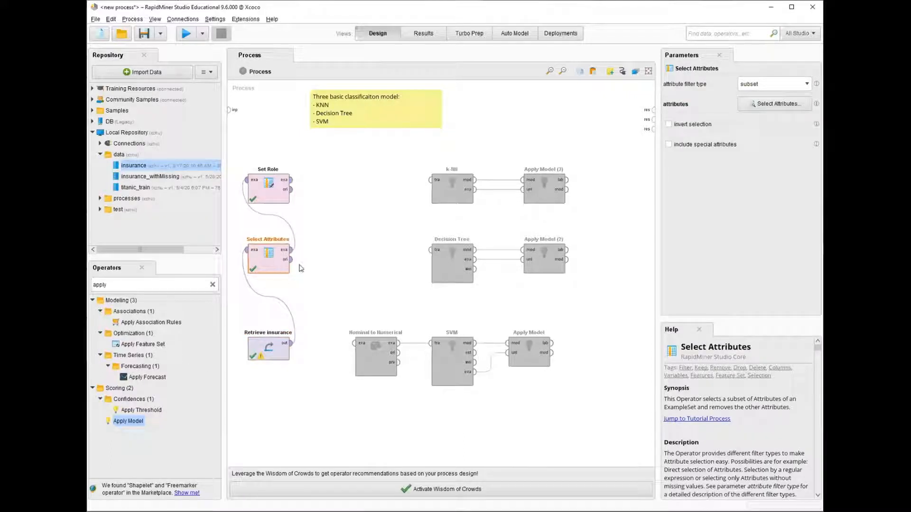
click(775, 105)
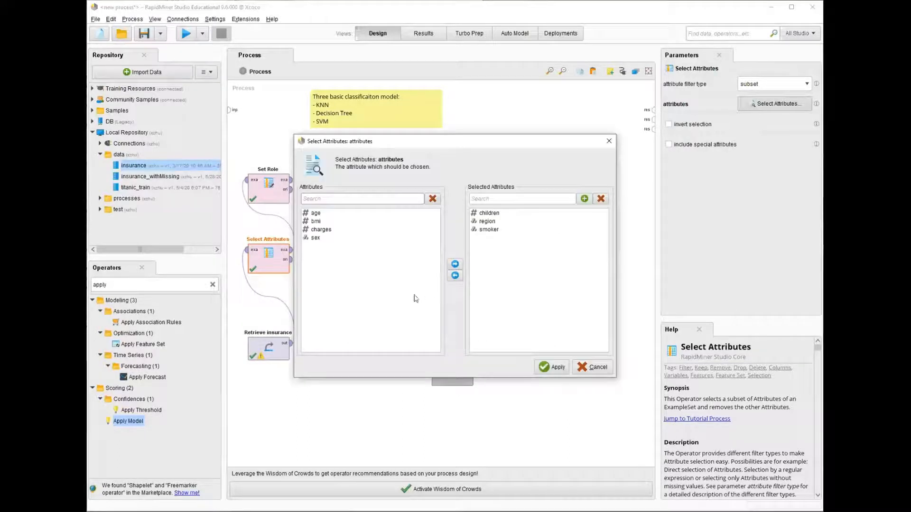
click(487, 230)
click(484, 222)
click(483, 214)
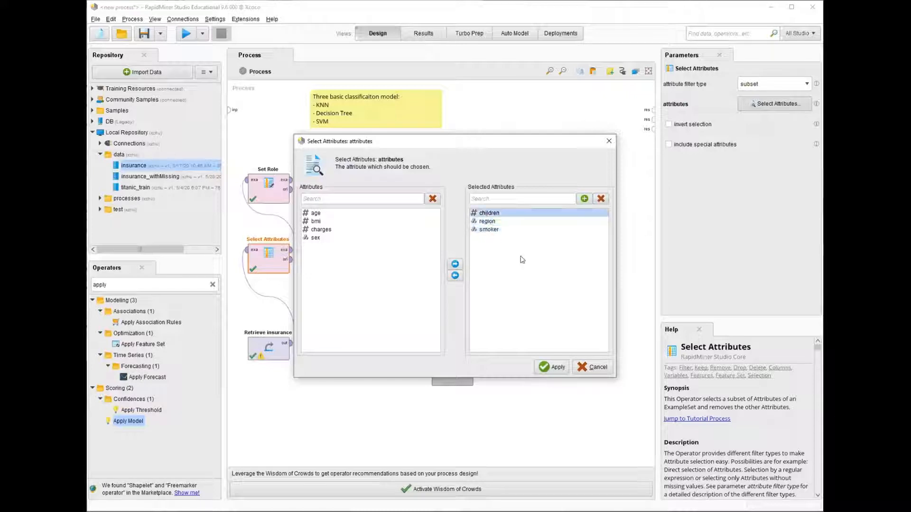
click(486, 230)
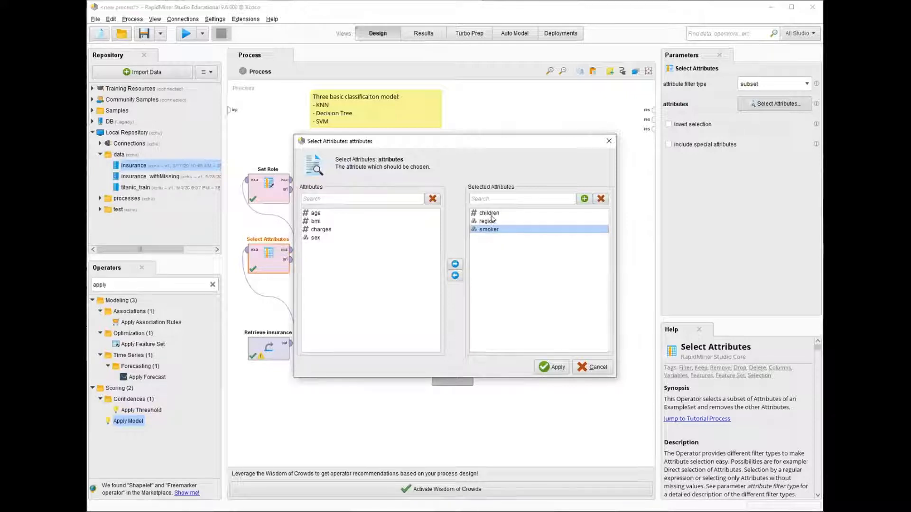
click(491, 214)
click(493, 222)
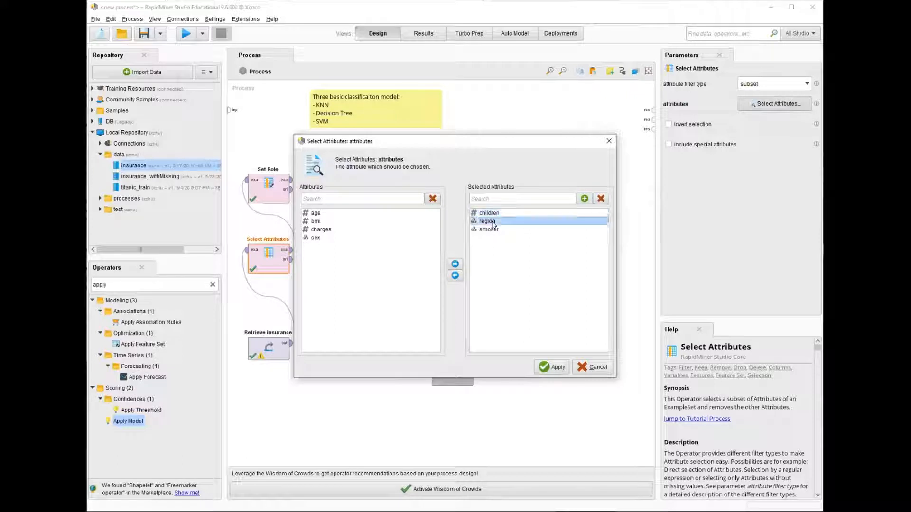
click(496, 214)
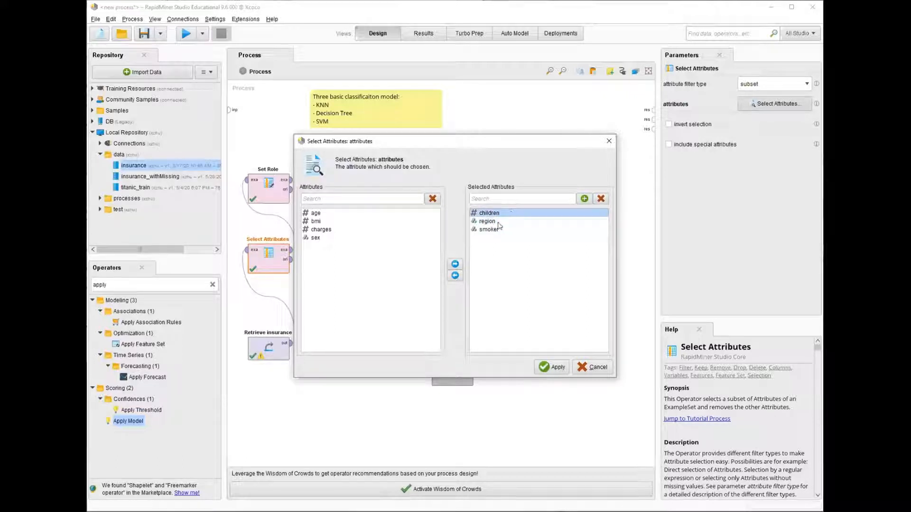
click(499, 223)
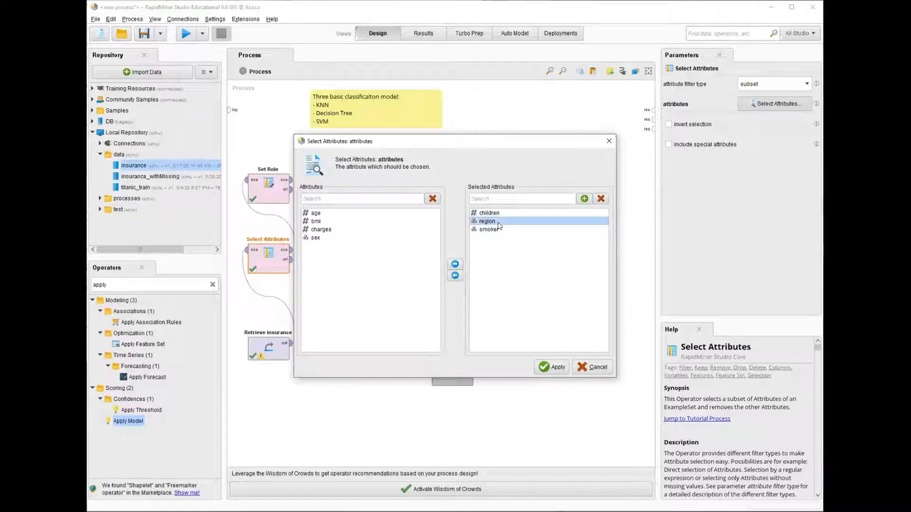
click(494, 231)
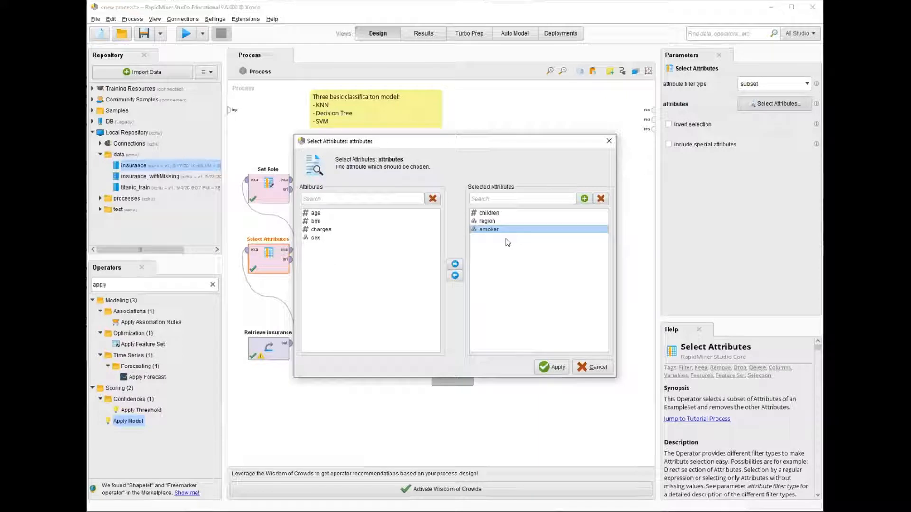
click(557, 370)
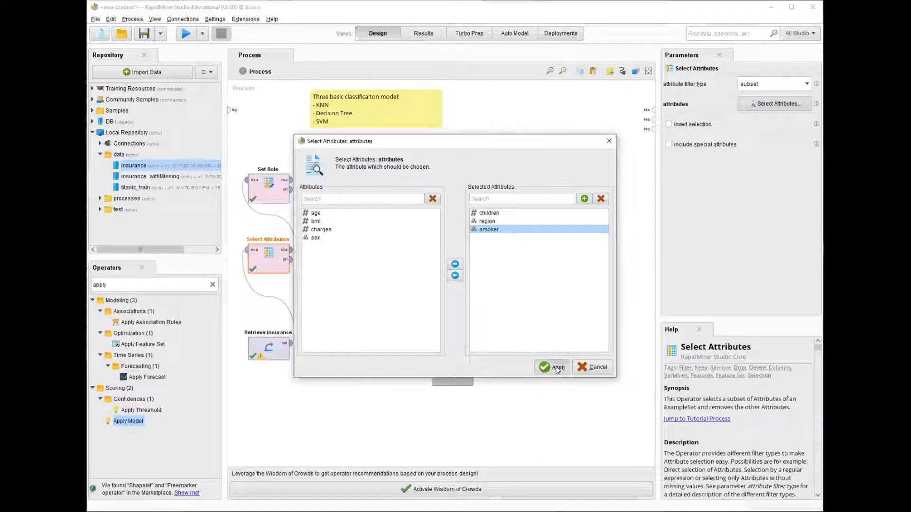
click(272, 190)
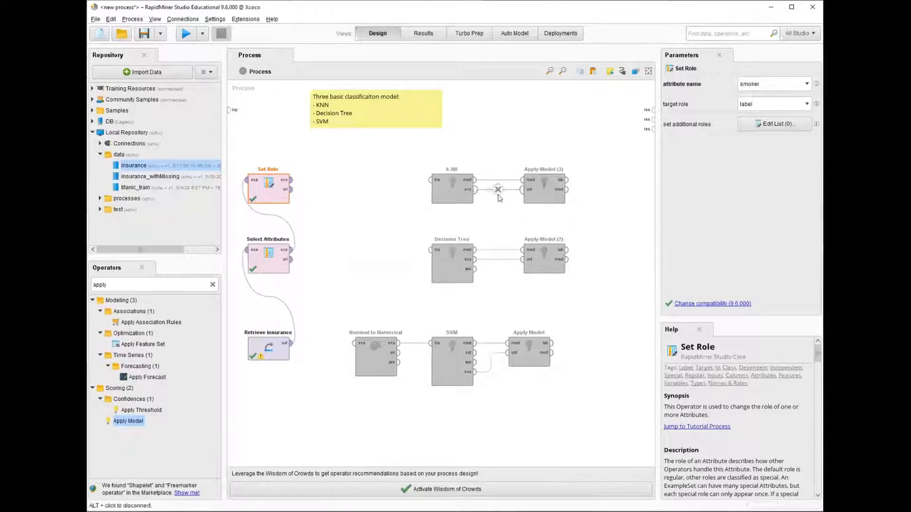
Step: Enable the k-NN operator and move it closer to Set Role, just below the yellow note
drag(389, 157, 639, 214)
click(426, 207)
click(449, 195)
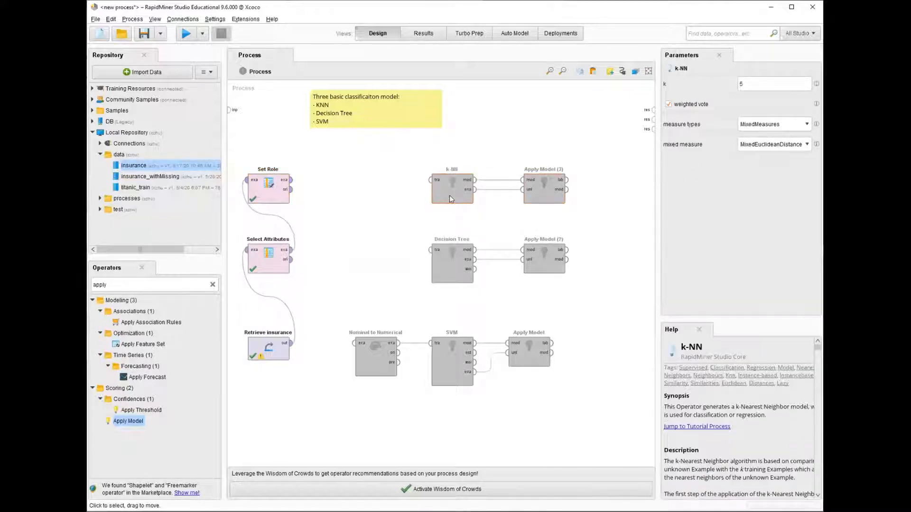
right_click(450, 195)
click(491, 214)
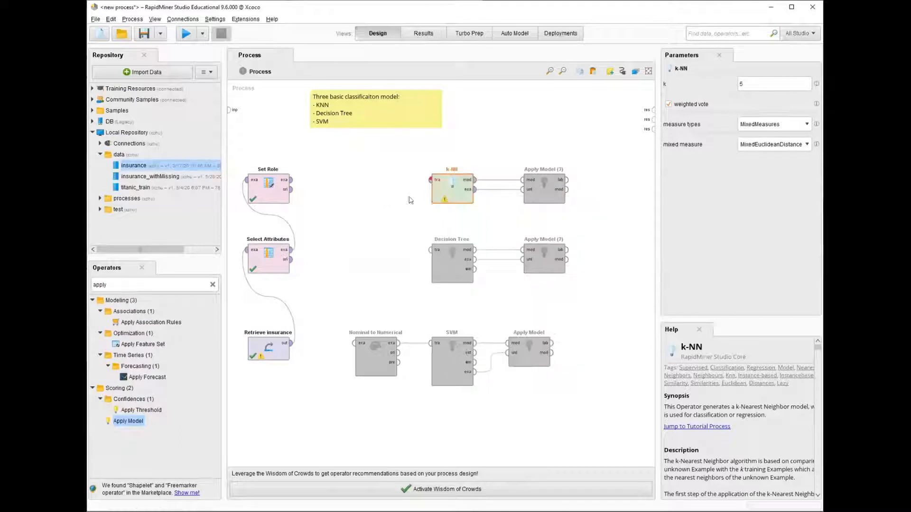
drag(442, 199, 380, 177)
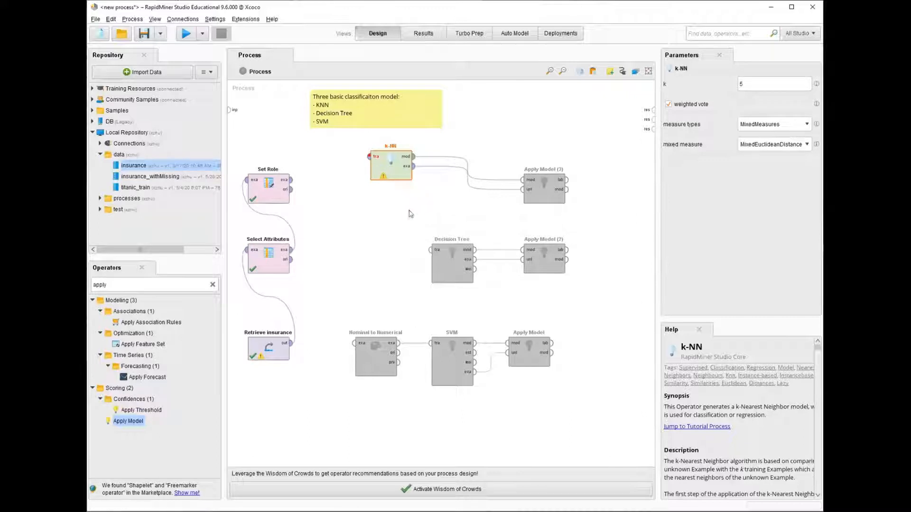
Step: Search the operators for "knn" and select the k-NN operator in the results
double_click(137, 283)
key(BackSpace)
text(knn)
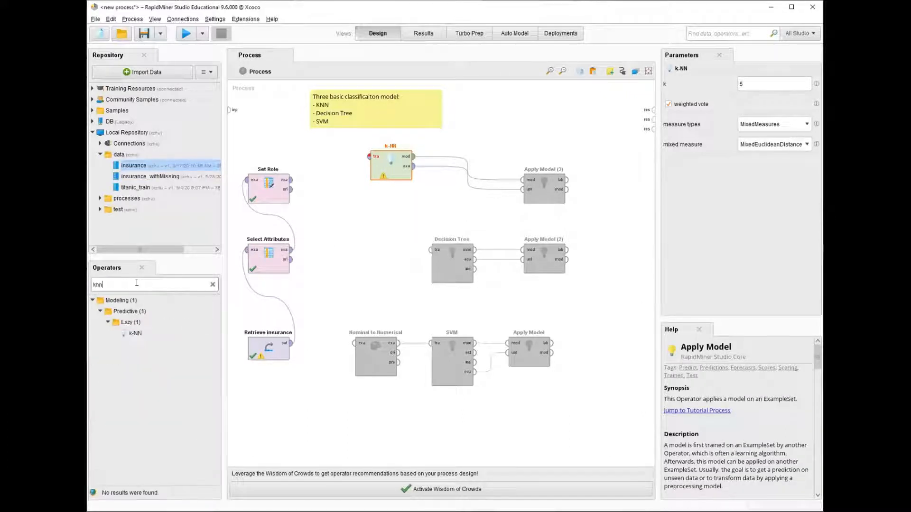
click(135, 334)
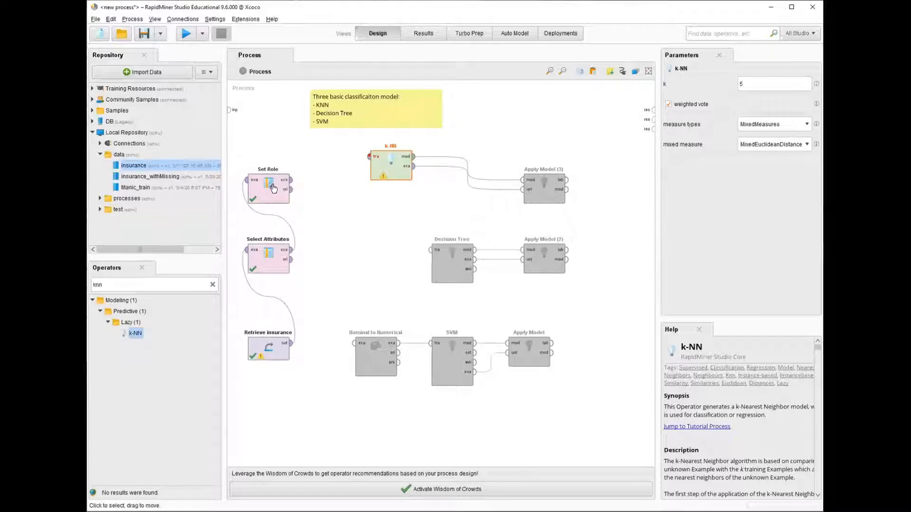
Step: Connect Set Role's example output to k-NN's training input, and reroute k-NN's model output to the first process result
click(291, 181)
click(369, 157)
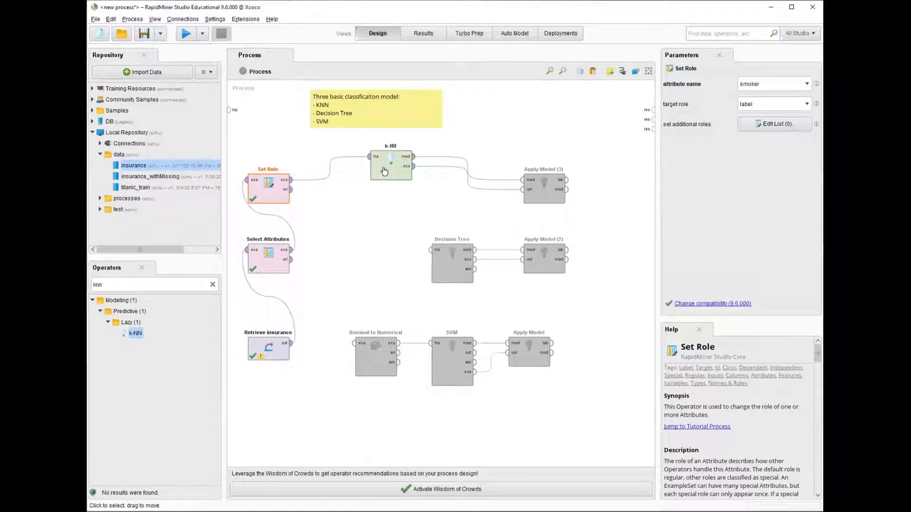
click(414, 156)
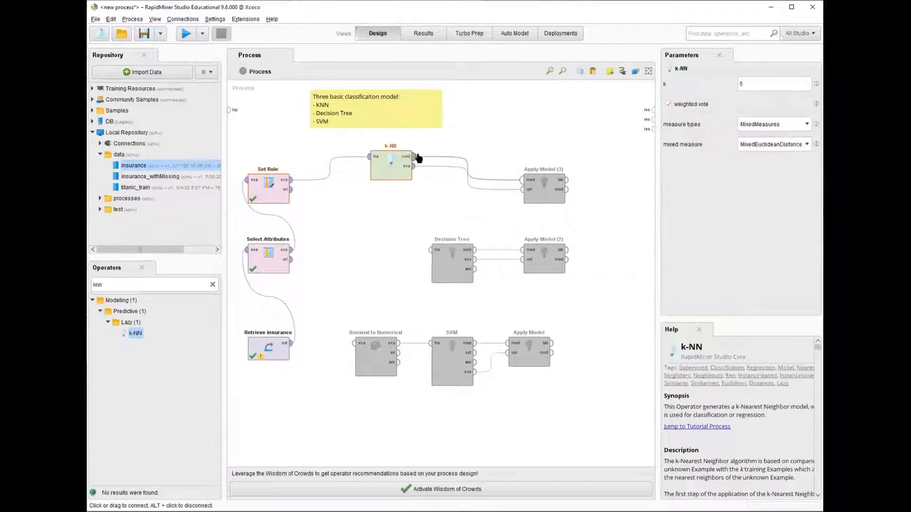
click(654, 112)
click(465, 178)
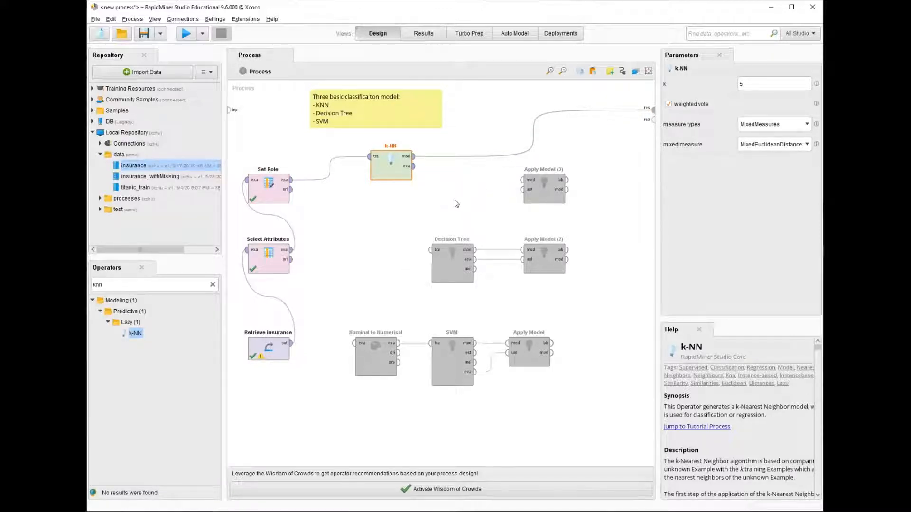
Step: Run the process and view the annotations and description of the resulting k-NN model
click(185, 34)
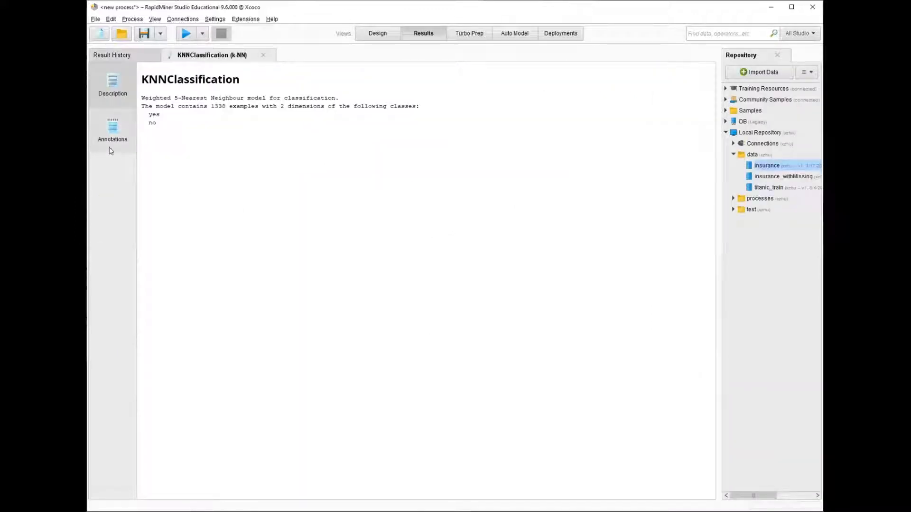
click(114, 150)
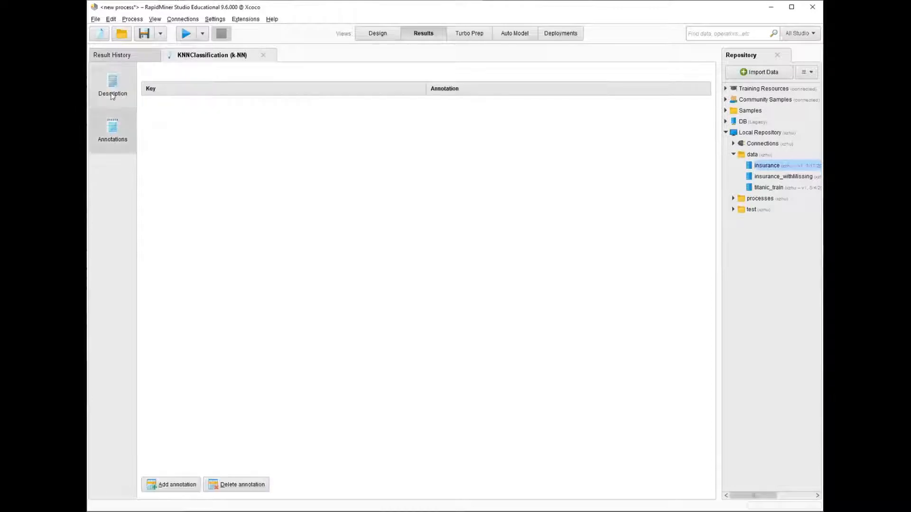
click(112, 86)
click(112, 123)
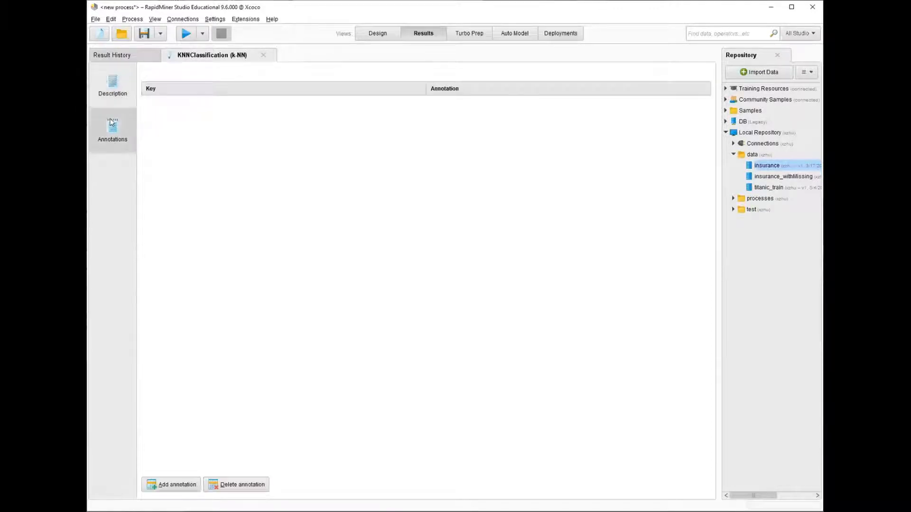
click(113, 93)
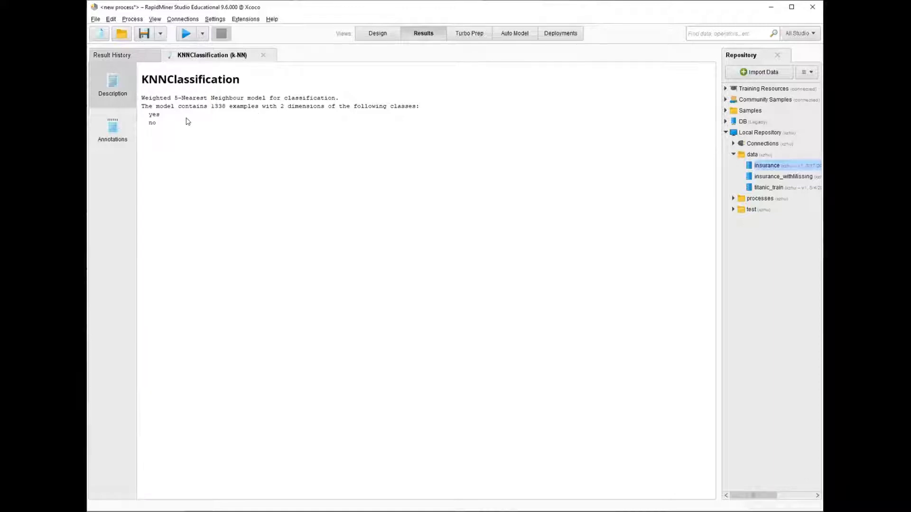
Step: Examine the example count, dimensions and classes in the k-NN model description, and return to the process design
drag(210, 110, 226, 109)
drag(280, 110, 410, 111)
click(411, 111)
drag(149, 115, 160, 130)
click(384, 35)
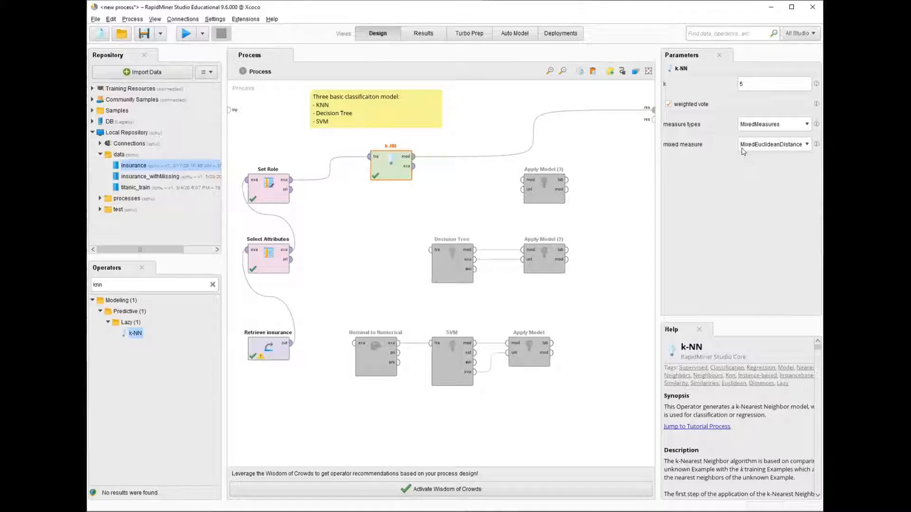
Step: Review k-NN's k parameter and the available options for its measure types and mixed measure
click(753, 89)
click(791, 125)
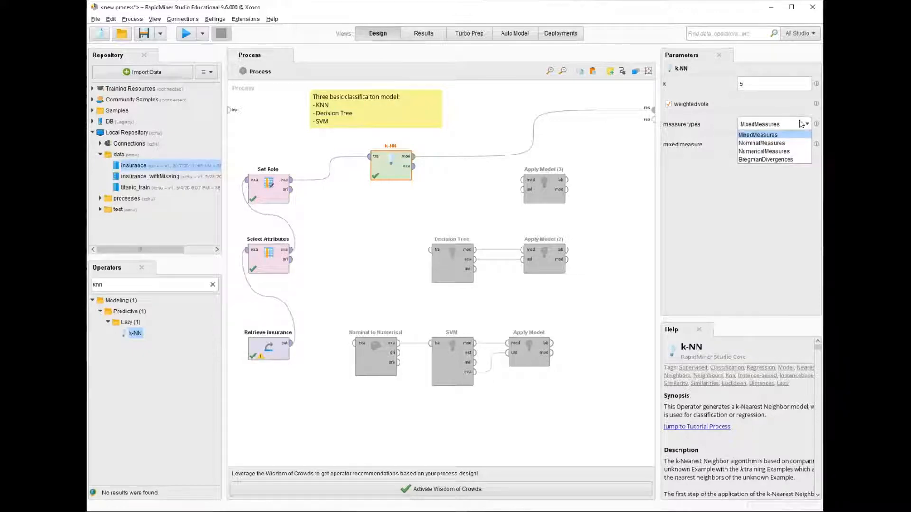
click(775, 193)
click(797, 146)
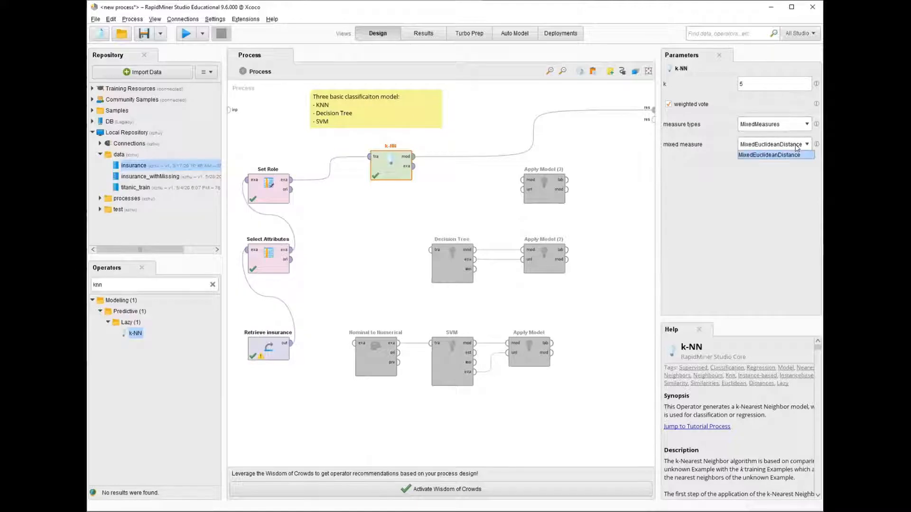
click(715, 202)
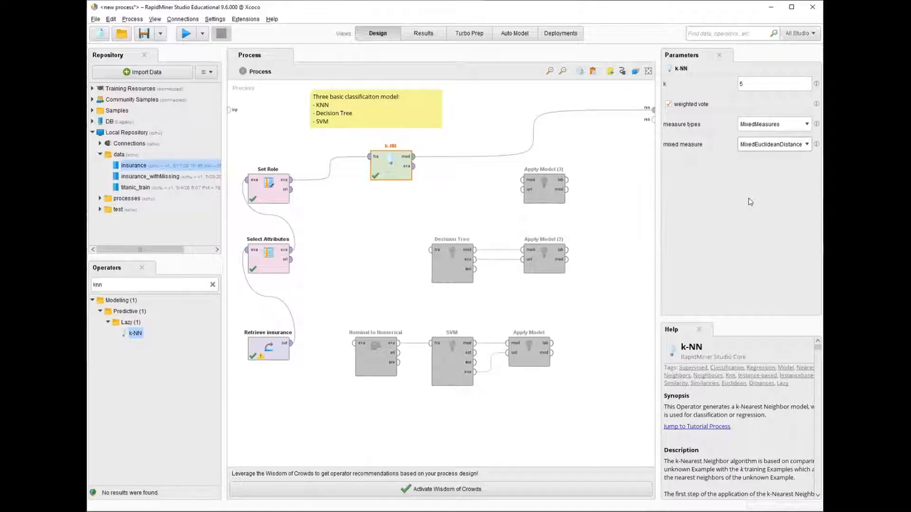
Step: Enable Apply Model (3), place it beside k-NN, and connect k-NN's model and example outputs to its model and unlabelled inputs
drag(551, 195, 551, 171)
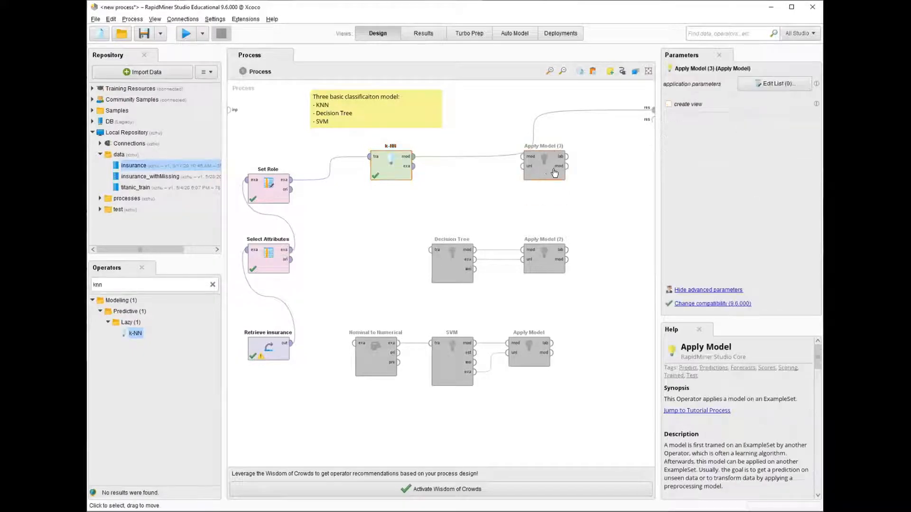
right_click(548, 158)
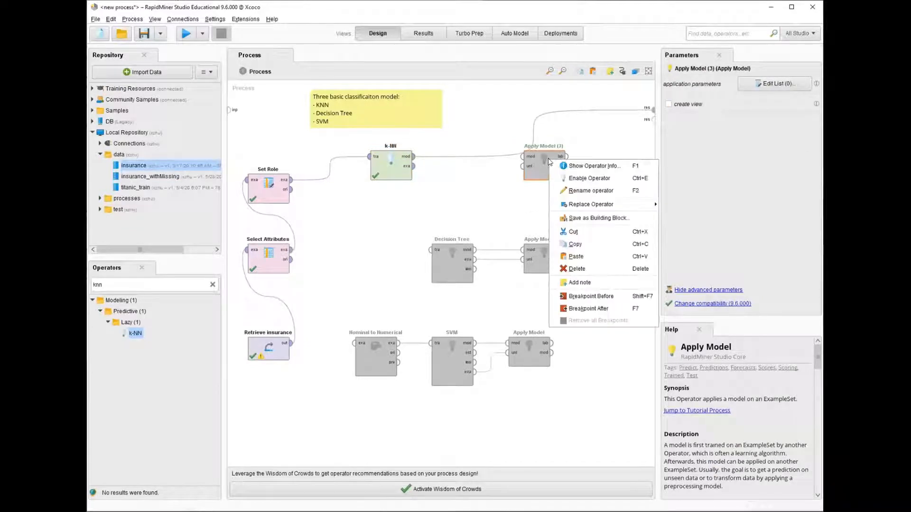
click(589, 178)
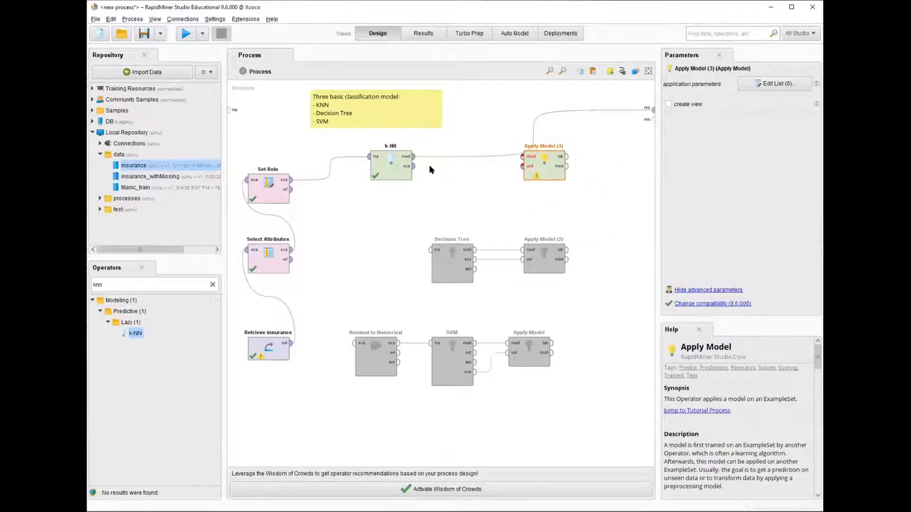
drag(413, 157, 515, 172)
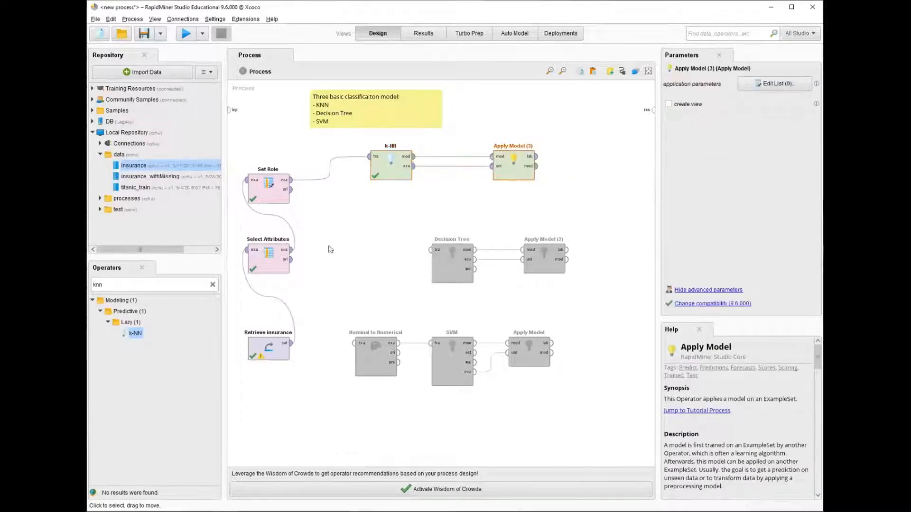
Step: Search the operators for "apply" and select Apply Model under Scoring
double_click(136, 284)
text(apply)
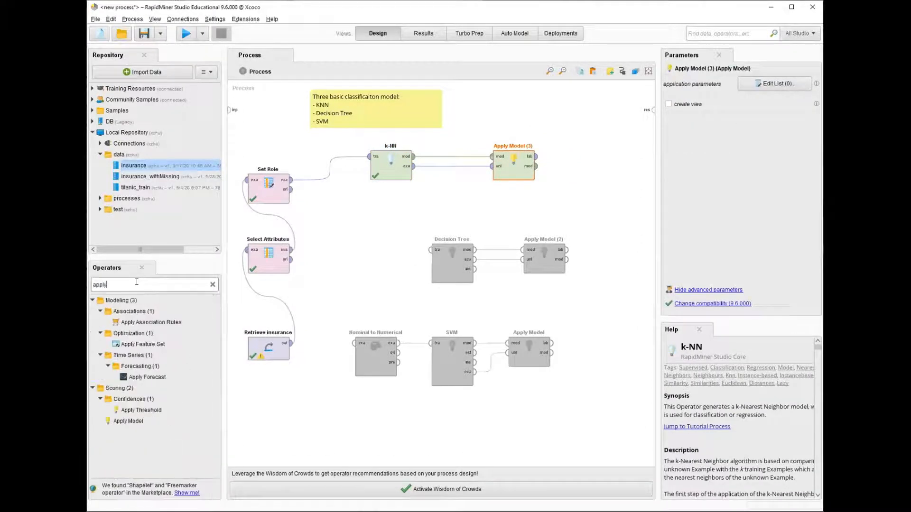
drag(130, 421, 136, 421)
click(130, 422)
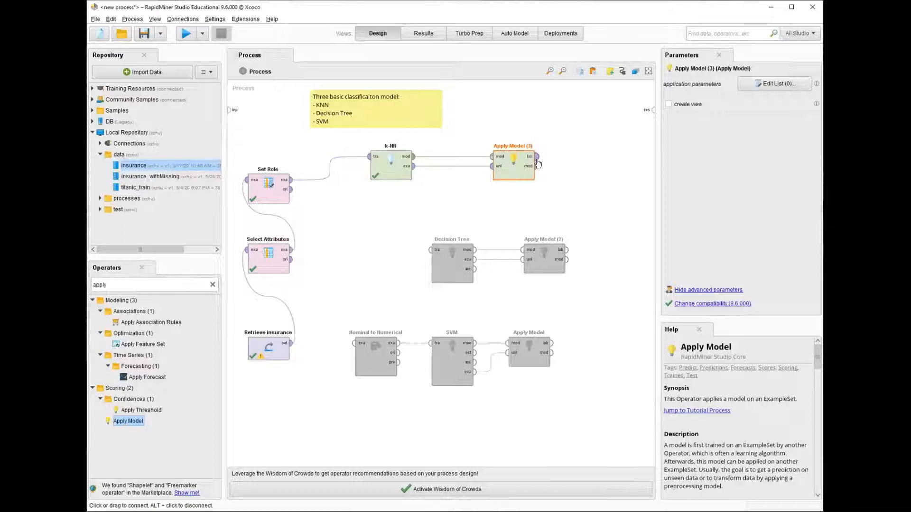
Step: Connect the labelled data and model outputs of Apply Model (3) to the first two process results
drag(537, 157, 653, 110)
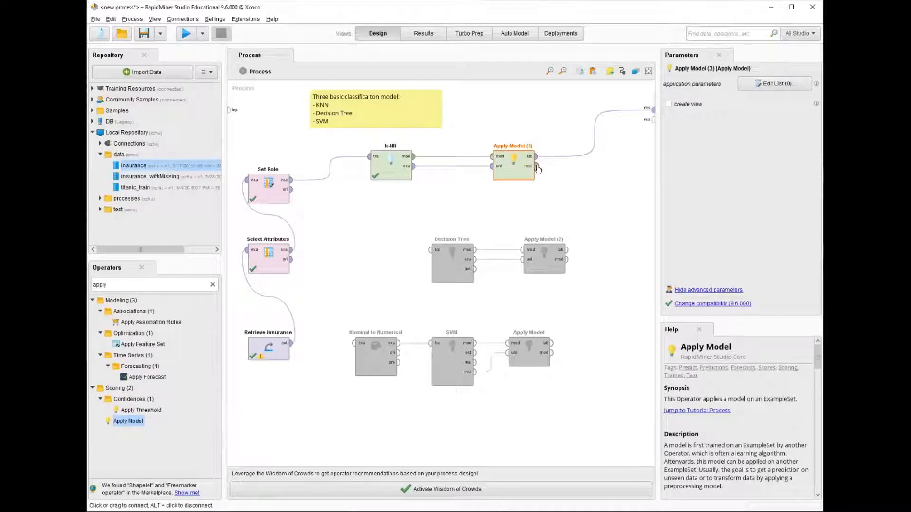
drag(537, 166, 653, 119)
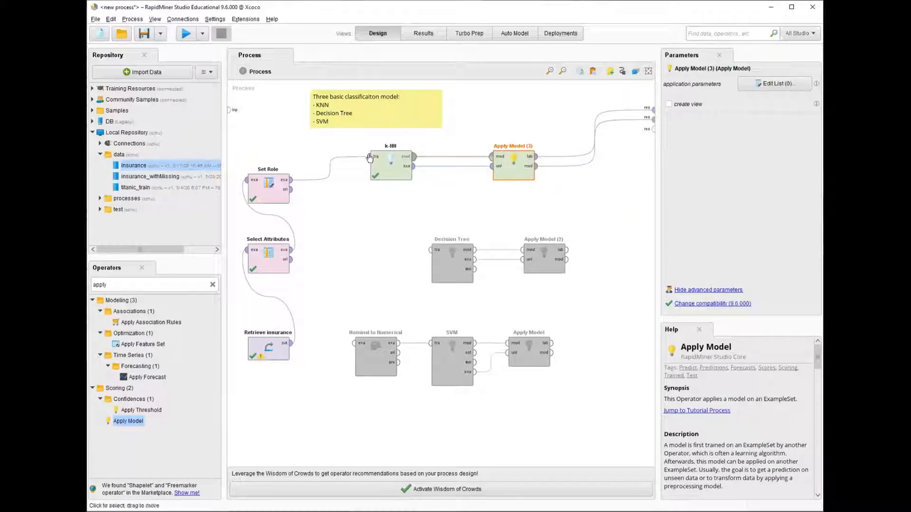
Step: Run the process and compare the smoker values with the widened prediction(smoker) column in the Apply Model (3) example set
click(186, 35)
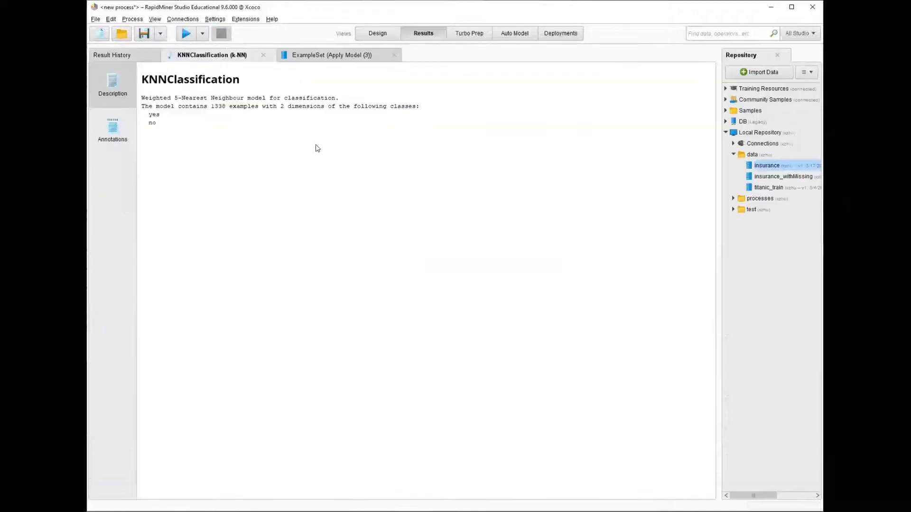
click(336, 56)
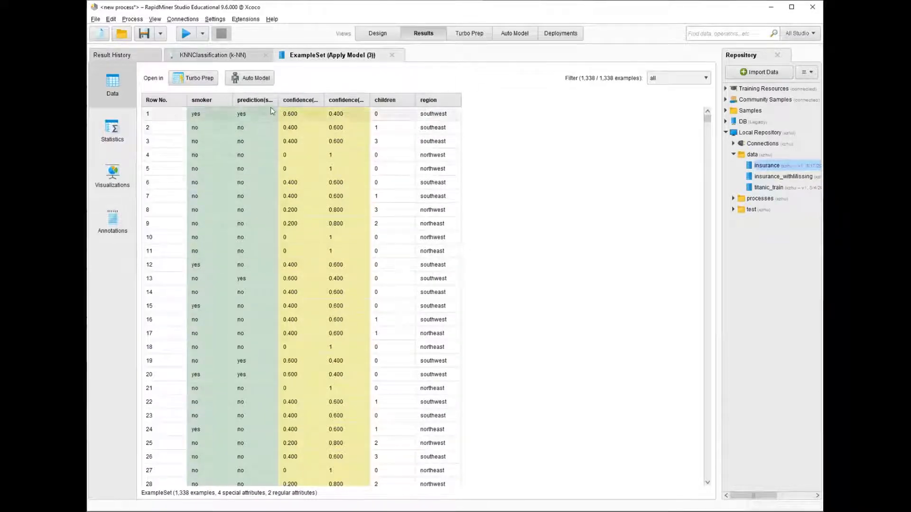
drag(278, 100, 335, 96)
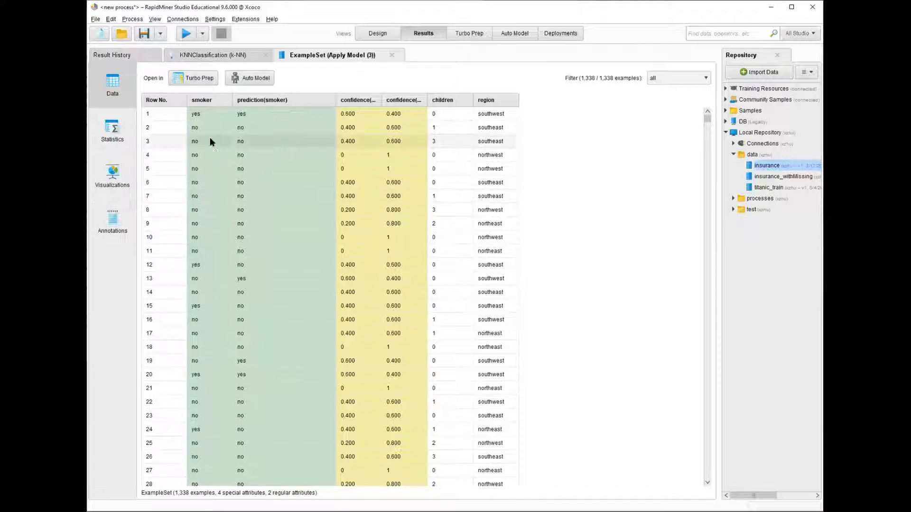
scroll(234, 291, down, 1)
scroll(233, 293, down, 5)
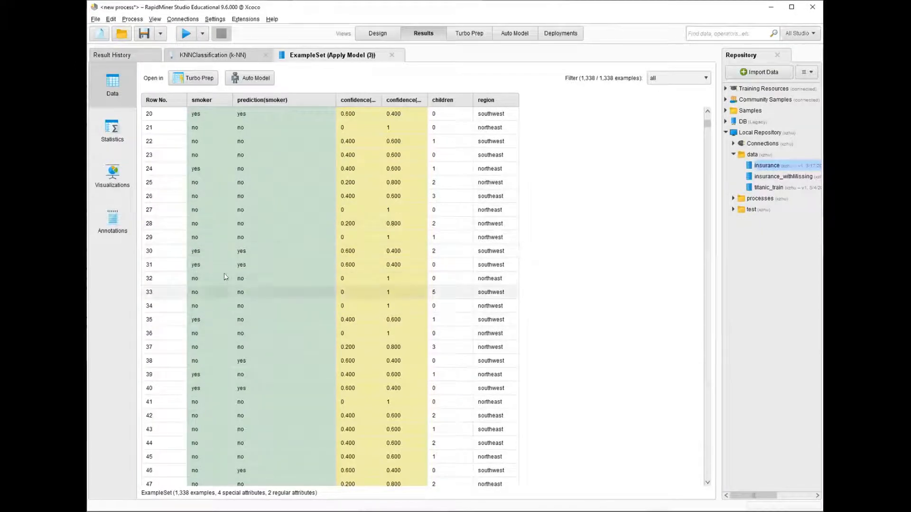
scroll(222, 306, up, 7)
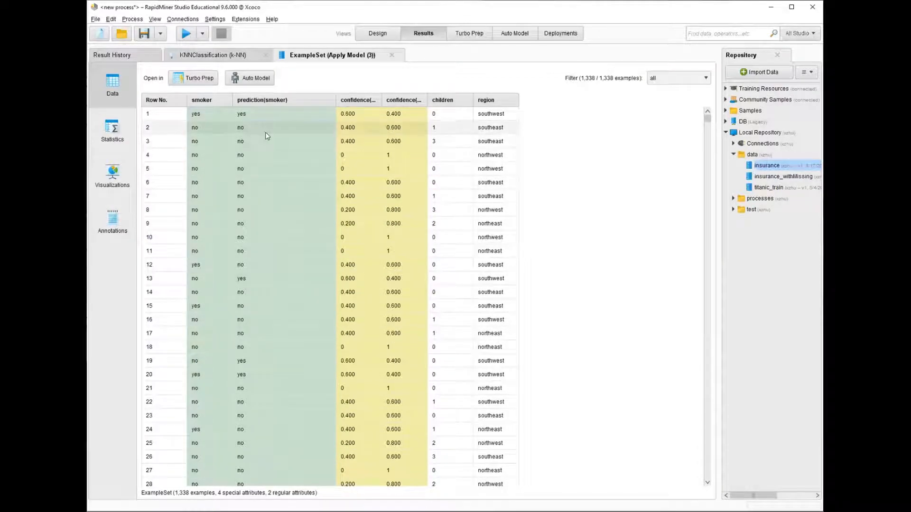
click(199, 128)
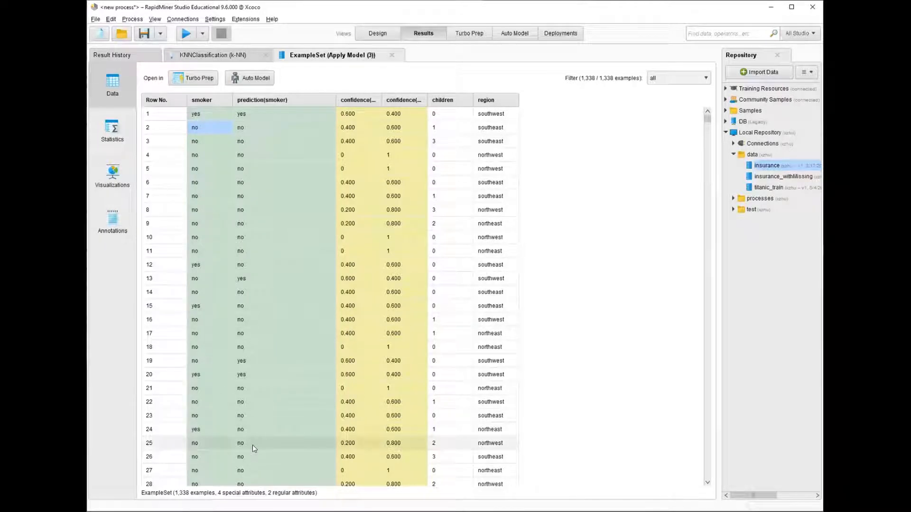
Step: Return to the process design, disable k-NN and Apply Model (3), and move both into a row above Decision Tree
click(377, 33)
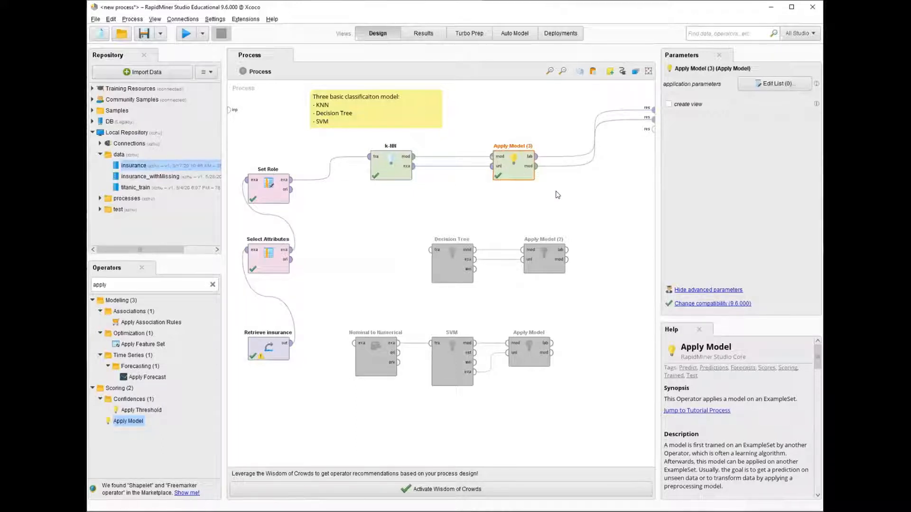
click(558, 209)
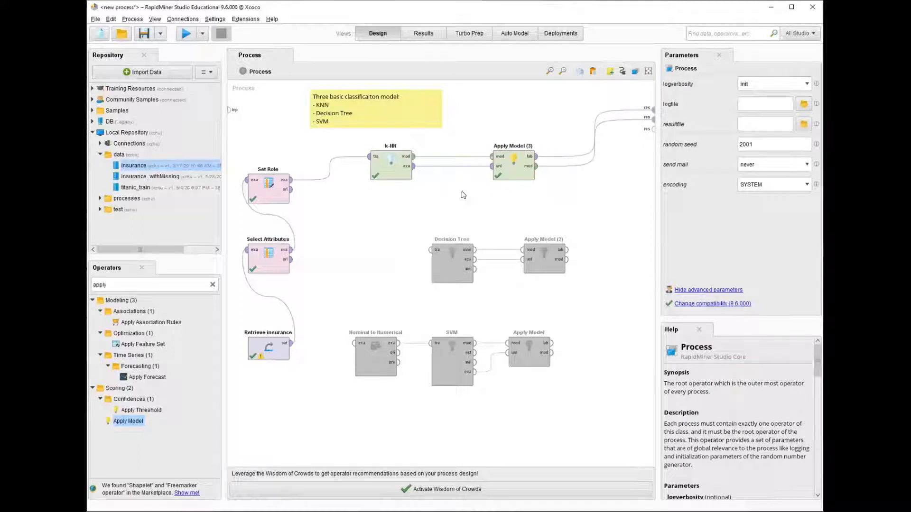
click(391, 168)
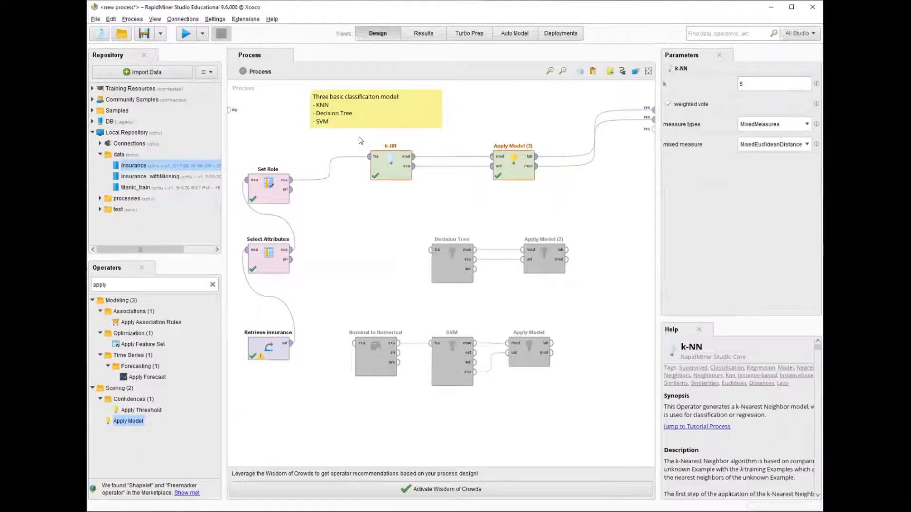
right_click(390, 168)
click(402, 173)
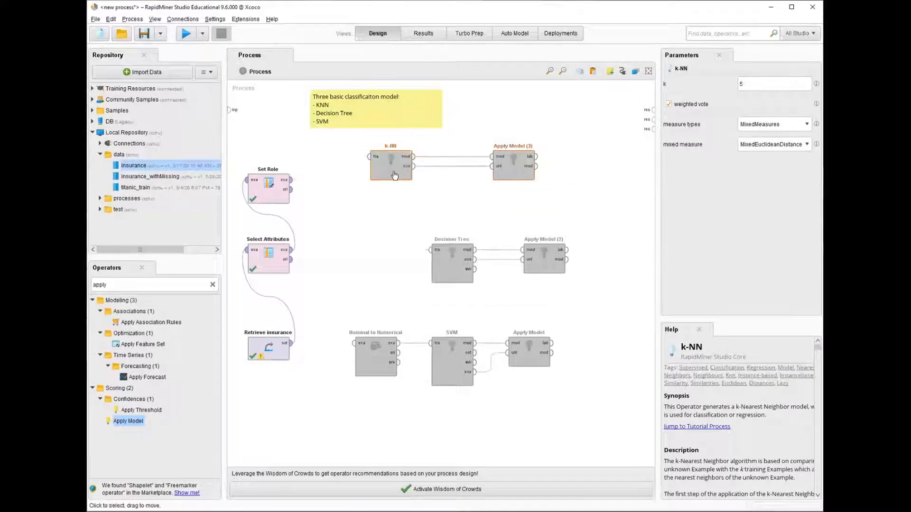
drag(394, 174, 450, 195)
click(390, 246)
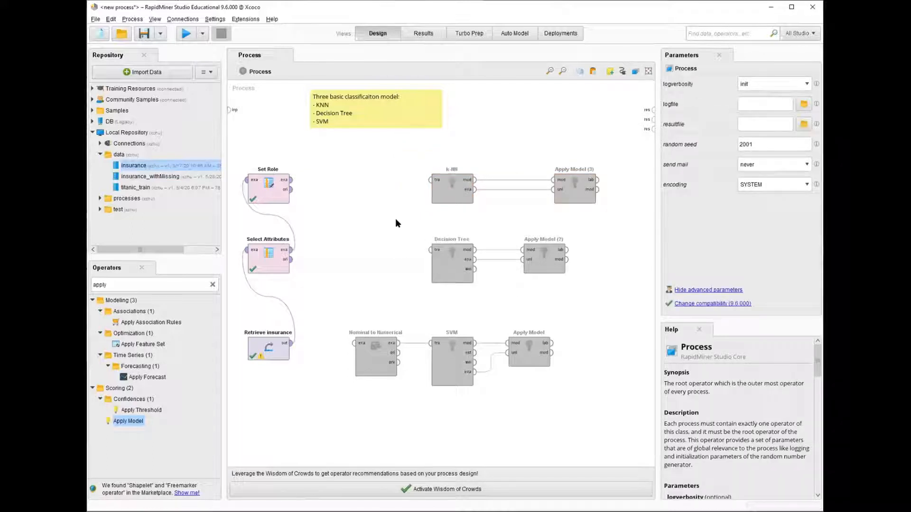
Step: Enable the Decision Tree and Apply Model (2) operators
drag(395, 219, 577, 284)
right_click(530, 272)
click(552, 274)
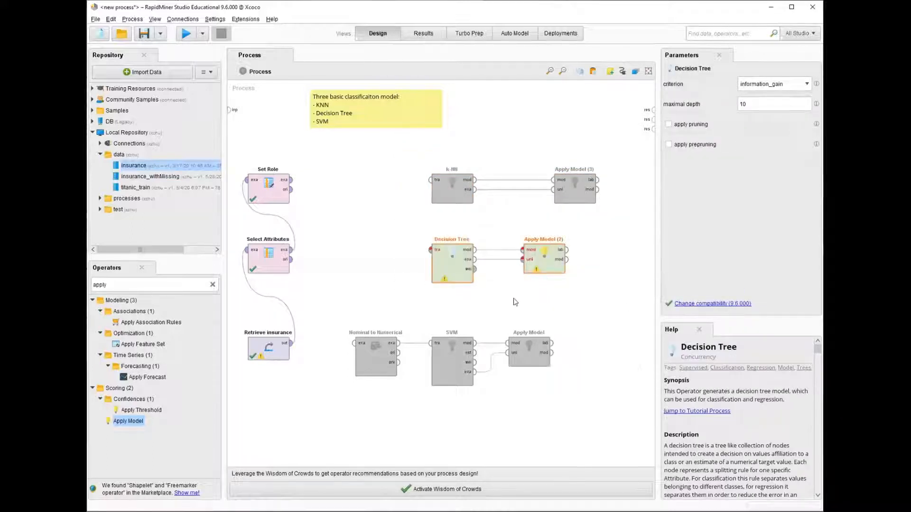
click(515, 303)
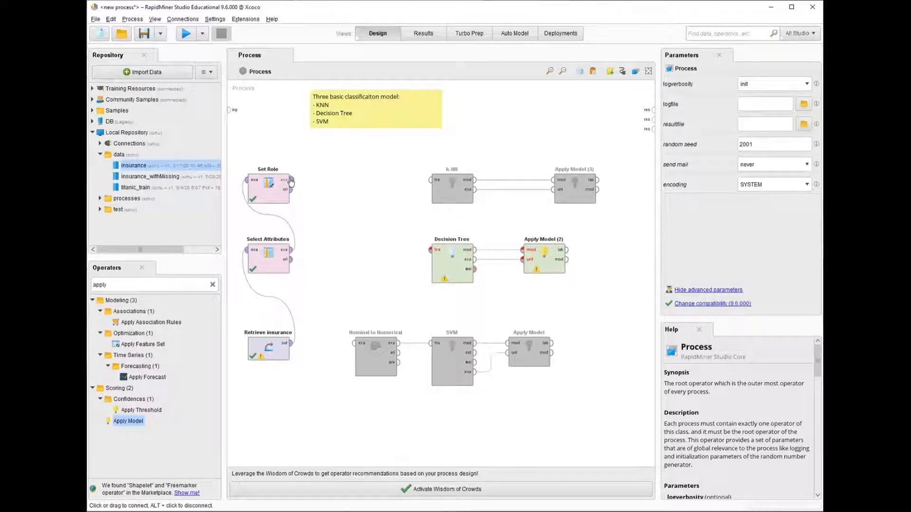
Step: Connect Set Role's example output to Decision Tree's training input, and Apply Model (2)'s labelled and model outputs to the first two process results
drag(617, 310, 421, 244)
click(445, 262)
click(384, 253)
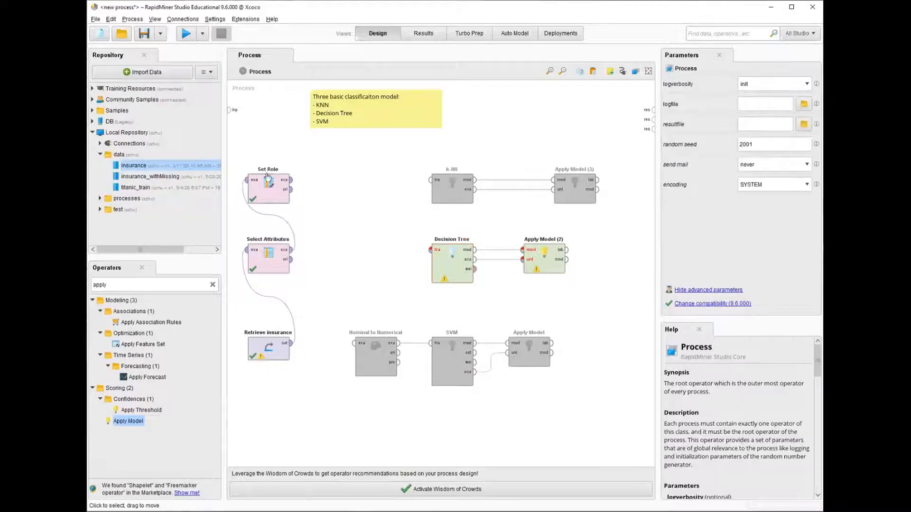
drag(291, 180, 428, 250)
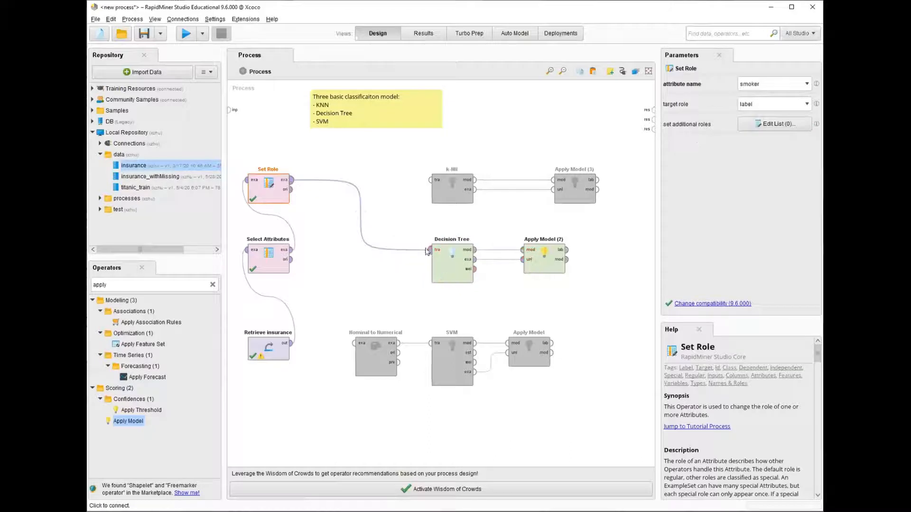
mouse_move(364, 218)
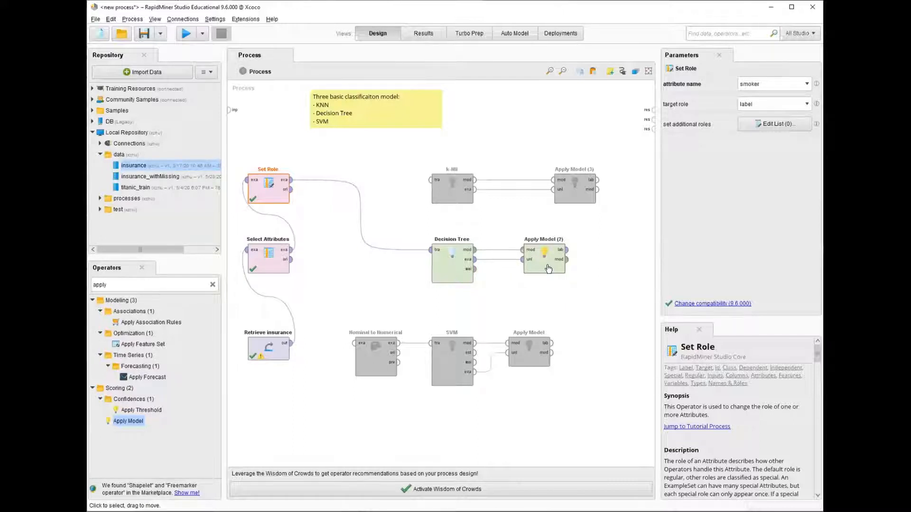
drag(567, 254, 653, 110)
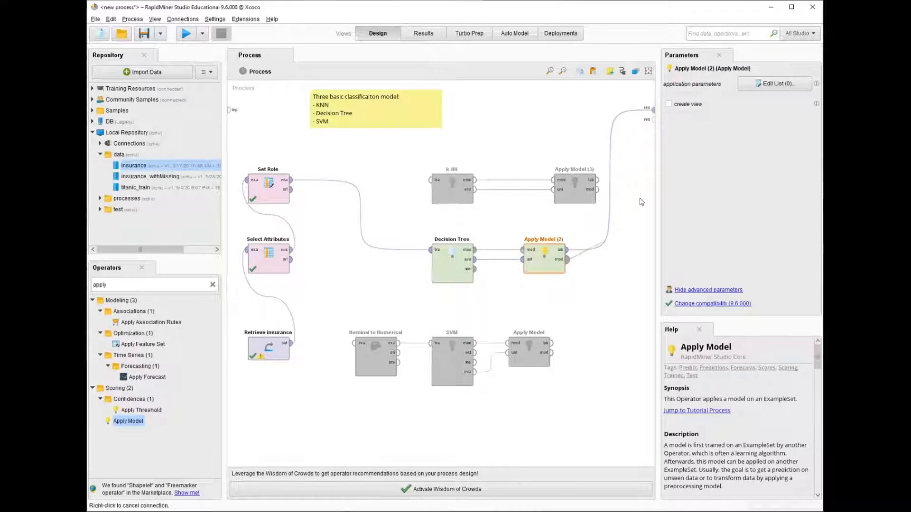
click(653, 120)
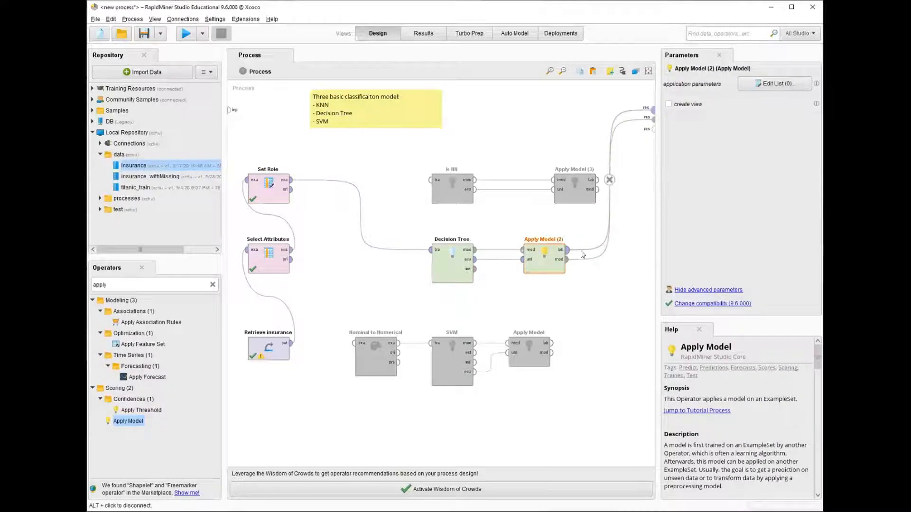
Step: Run the process, look over the decision tree graph, and open the Apply Model (2) example set with its predictions
click(186, 33)
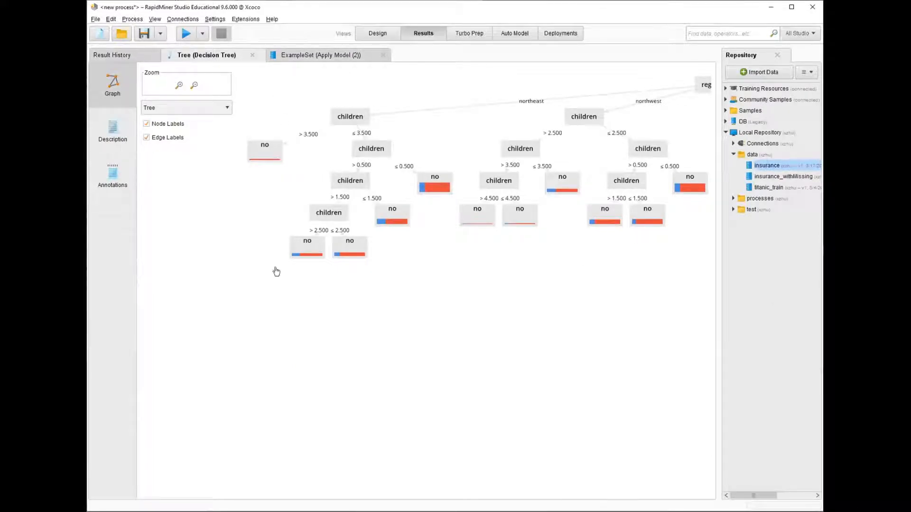
drag(631, 250, 350, 335)
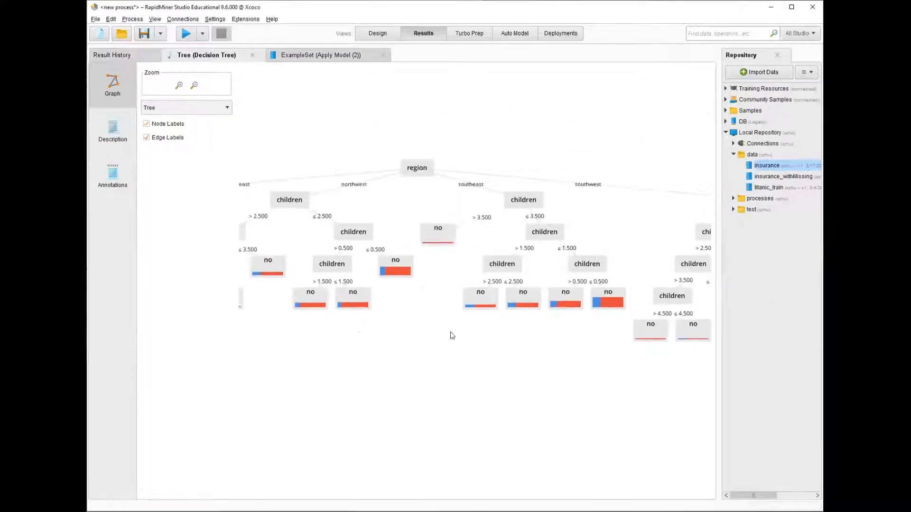
click(317, 58)
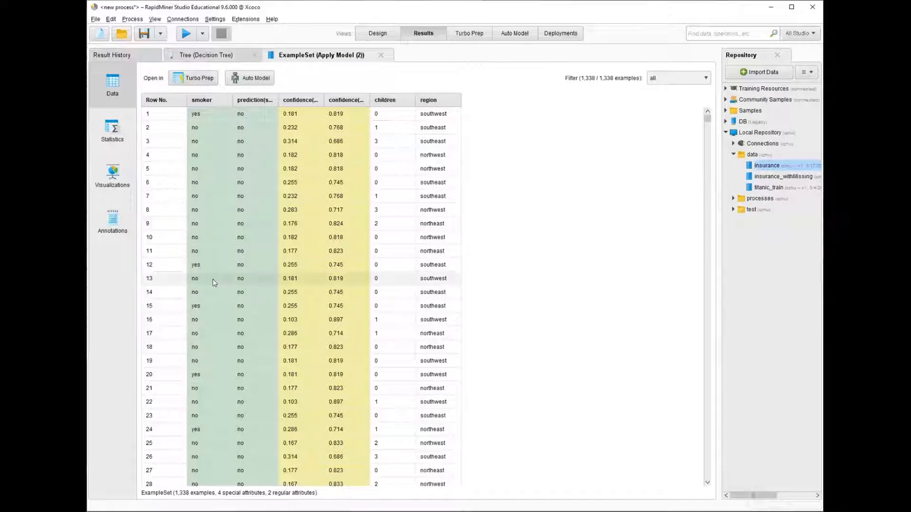
Step: Return to the decision tree graph and examine how it splits by region and number of children
click(208, 56)
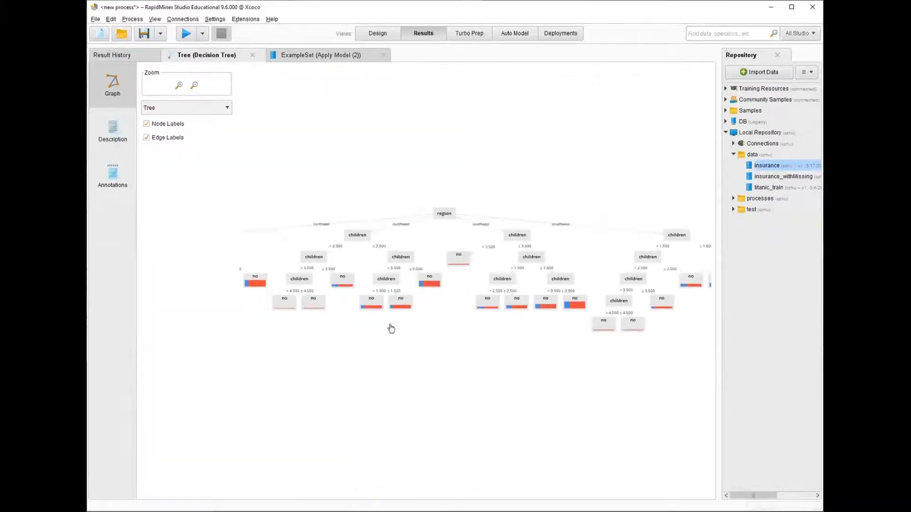
scroll(391, 328, up, 5)
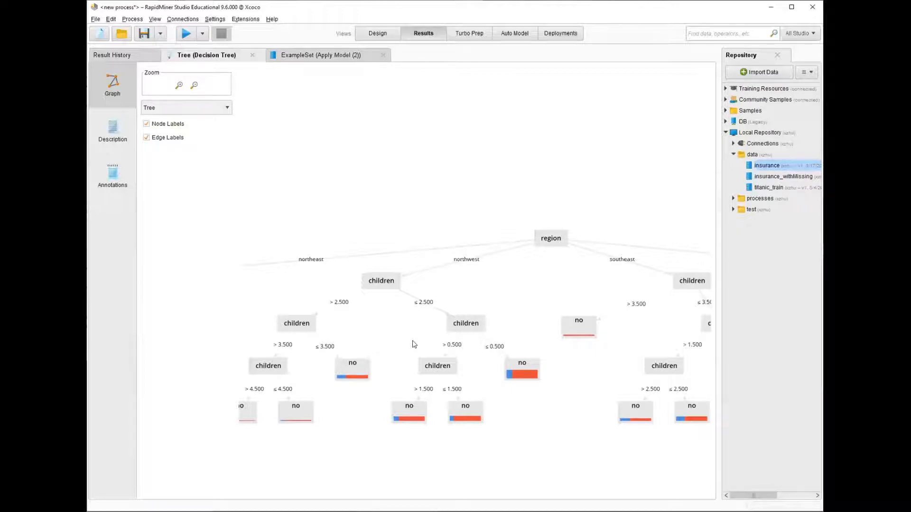
scroll(413, 343, down, 3)
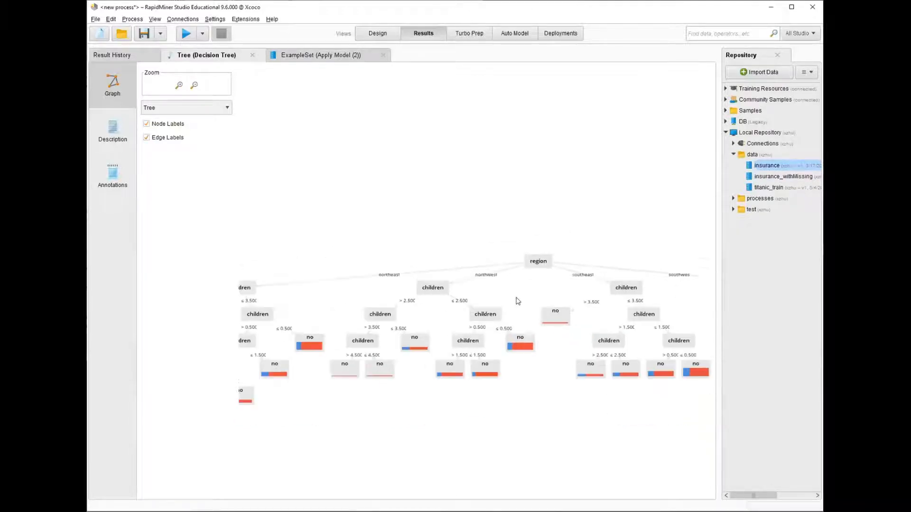
drag(529, 303, 610, 269)
scroll(445, 297, up, 4)
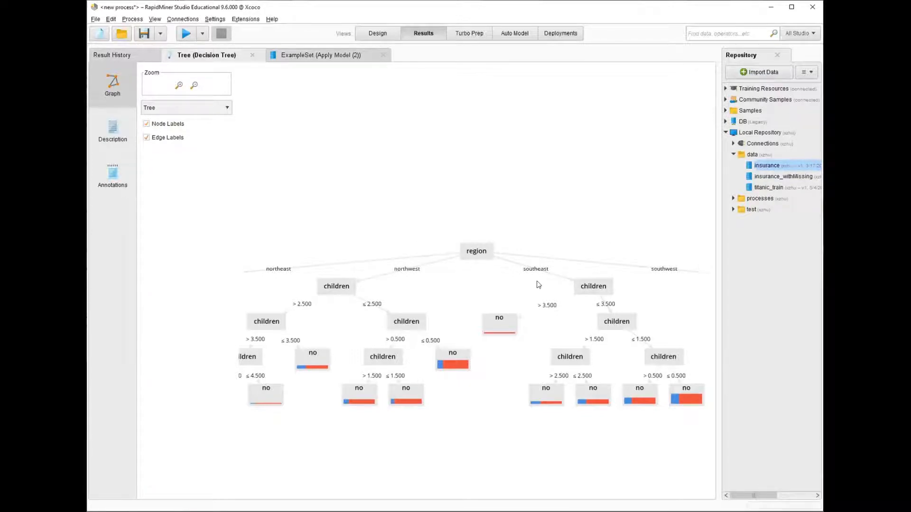
drag(373, 294, 620, 269)
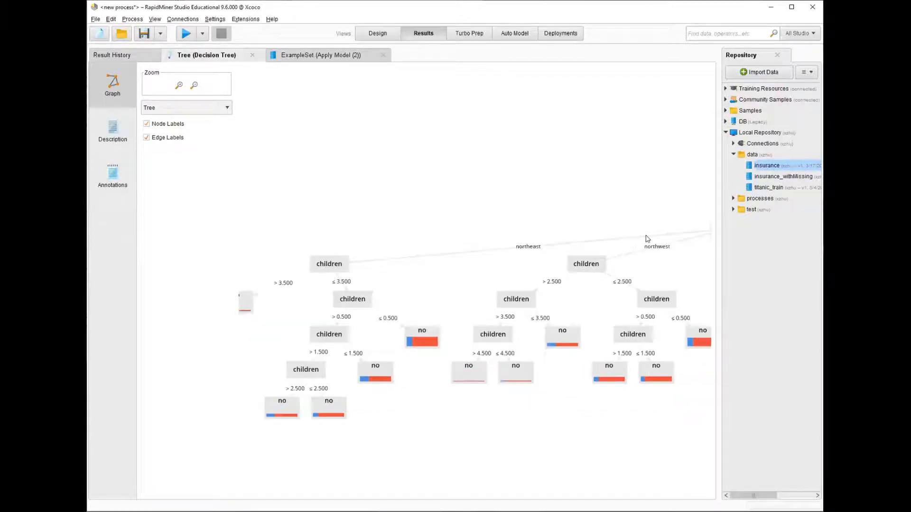
drag(466, 268, 576, 244)
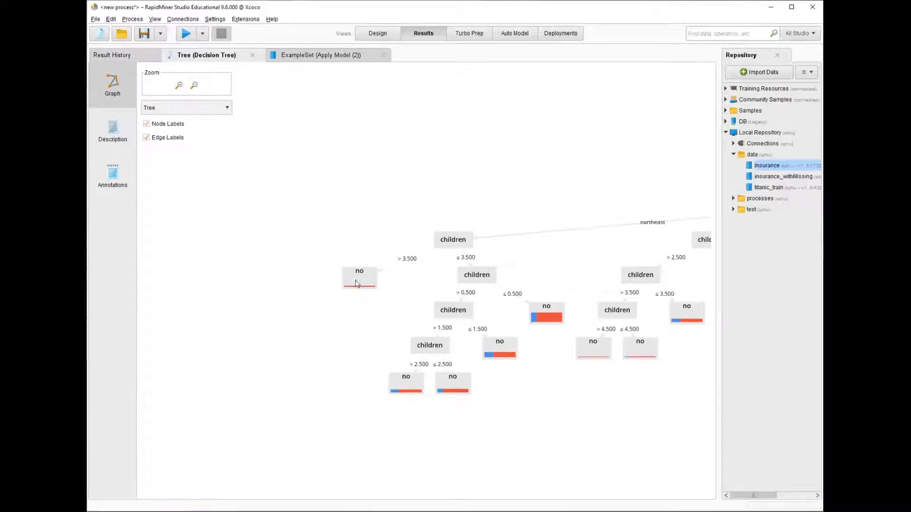
Step: Inspect the leaf nodes of the northeast branch and the children conditions along the paths leading to them
click(363, 277)
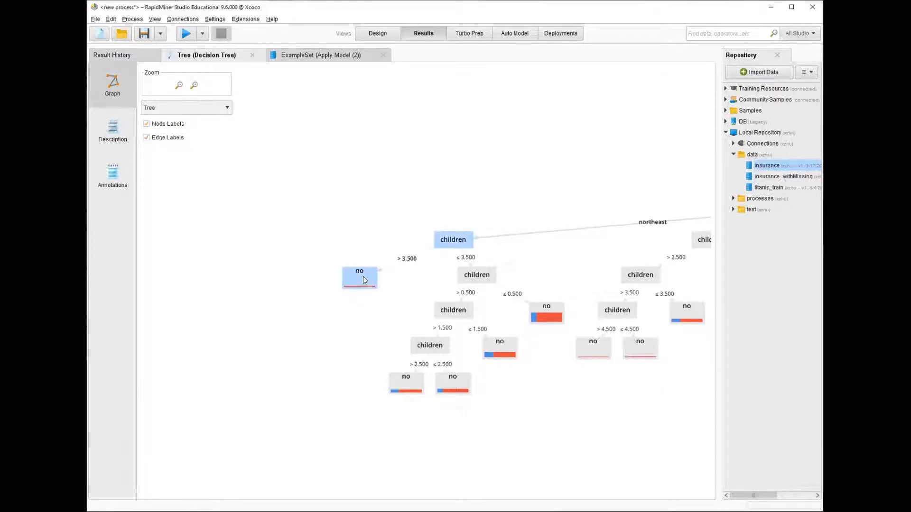
click(342, 288)
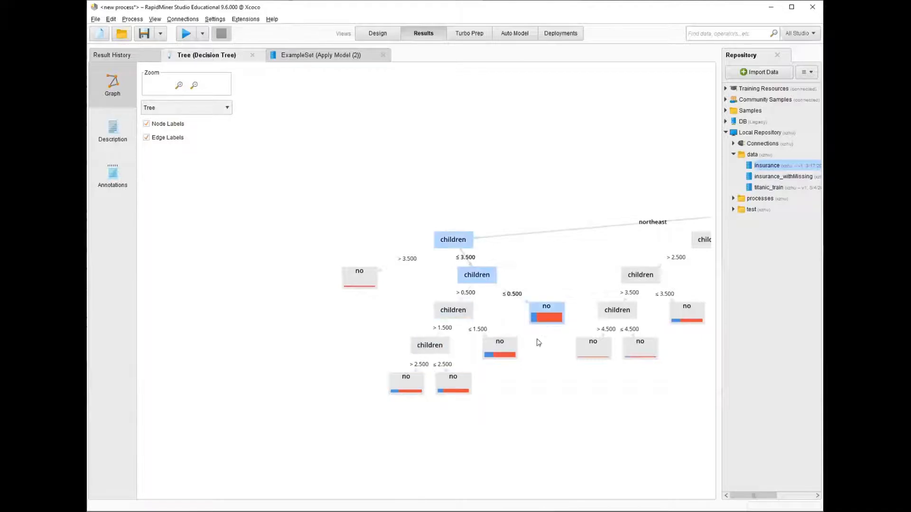
drag(547, 384, 442, 396)
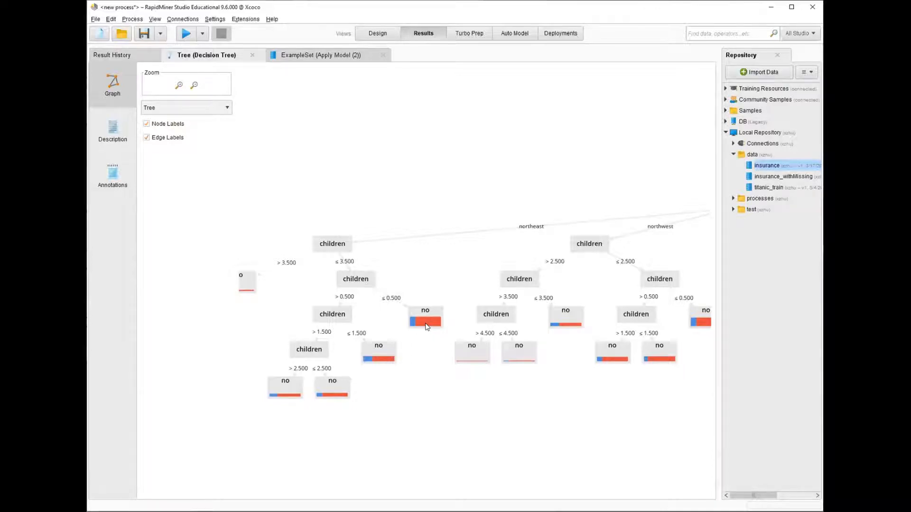
mouse_move(427, 327)
mouse_move(367, 362)
click(387, 347)
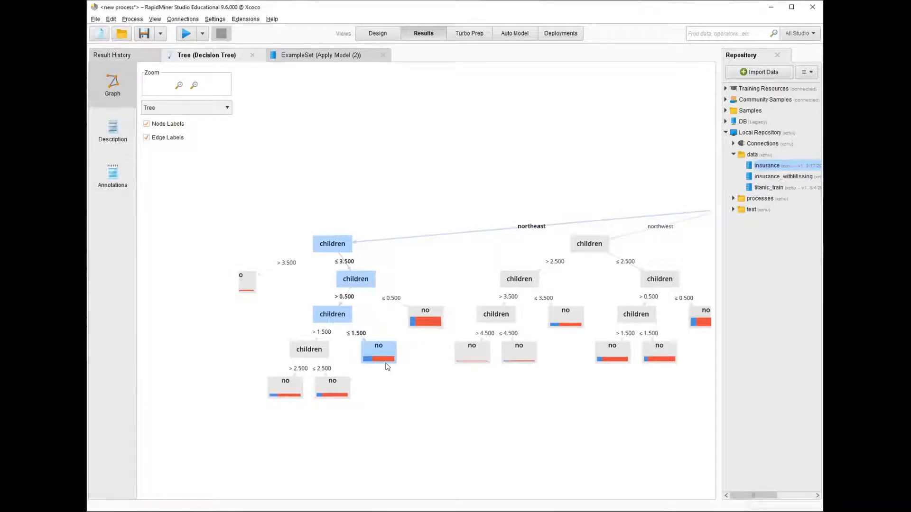
click(408, 375)
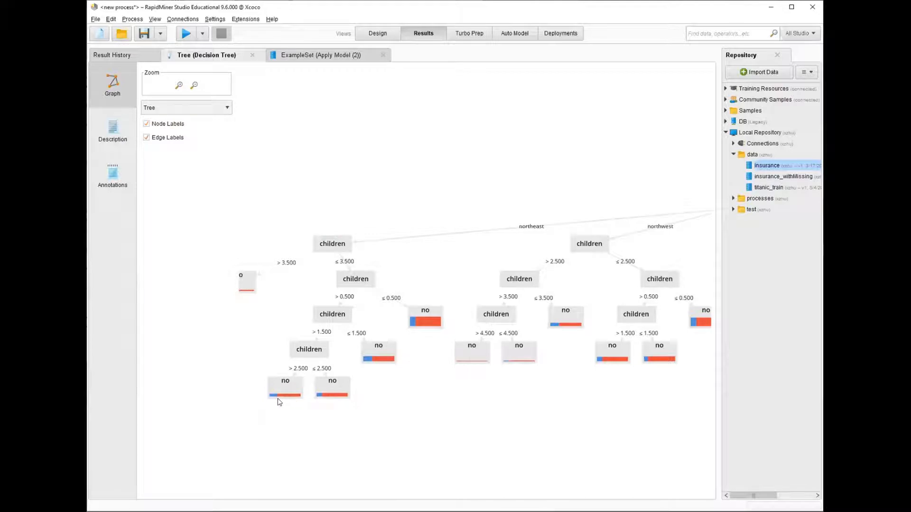
mouse_move(299, 396)
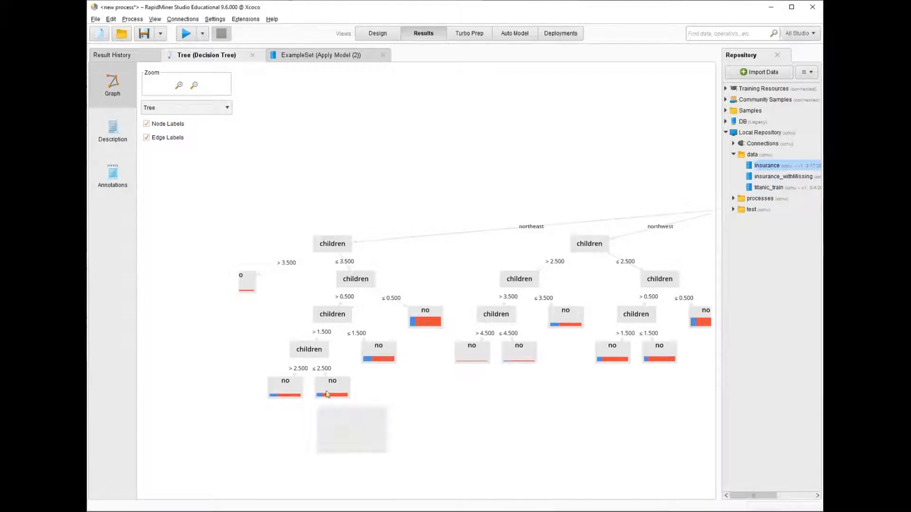
Step: Examine the tree's other region branches and its overall structure
drag(539, 393, 427, 419)
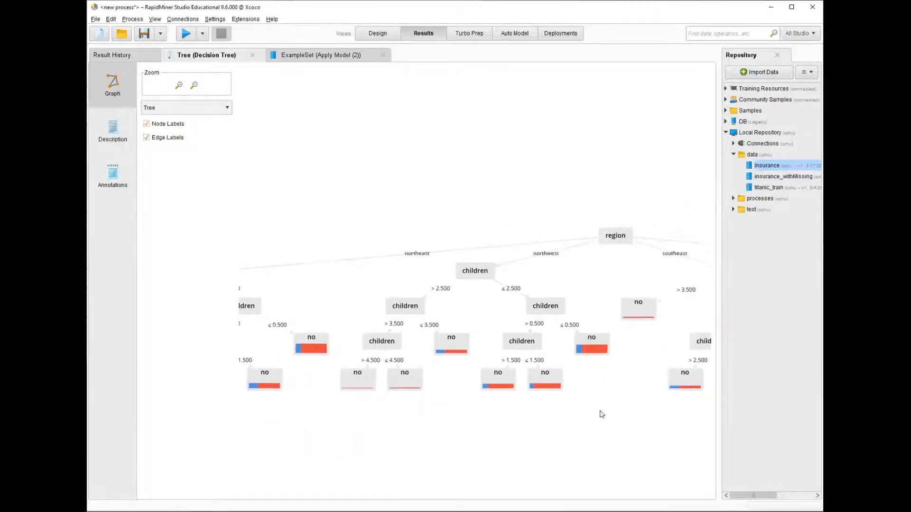
drag(601, 415, 490, 393)
drag(649, 393, 630, 388)
drag(371, 380, 577, 381)
scroll(576, 381, down, 5)
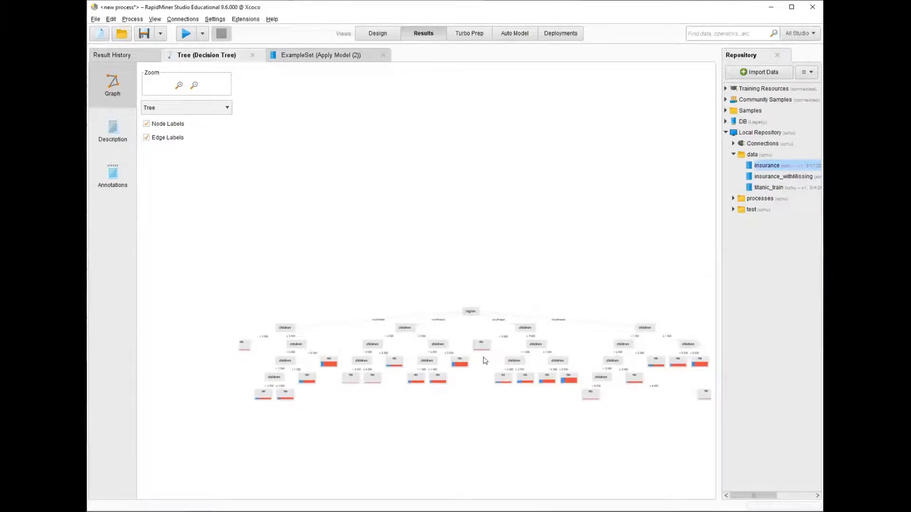
Step: Look over the decision tree's northwest and southeast branches, and read the tree's textual description starting at region = northeast
scroll(457, 361, up, 3)
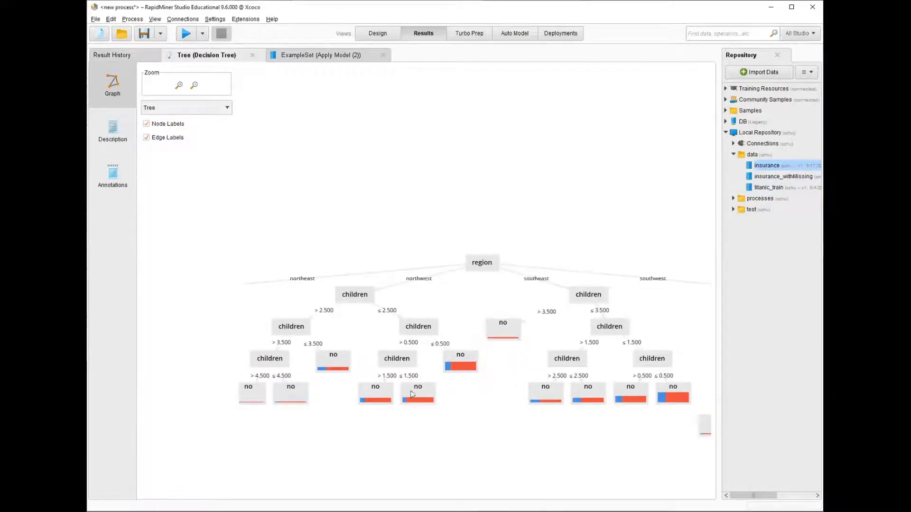
drag(354, 433, 413, 422)
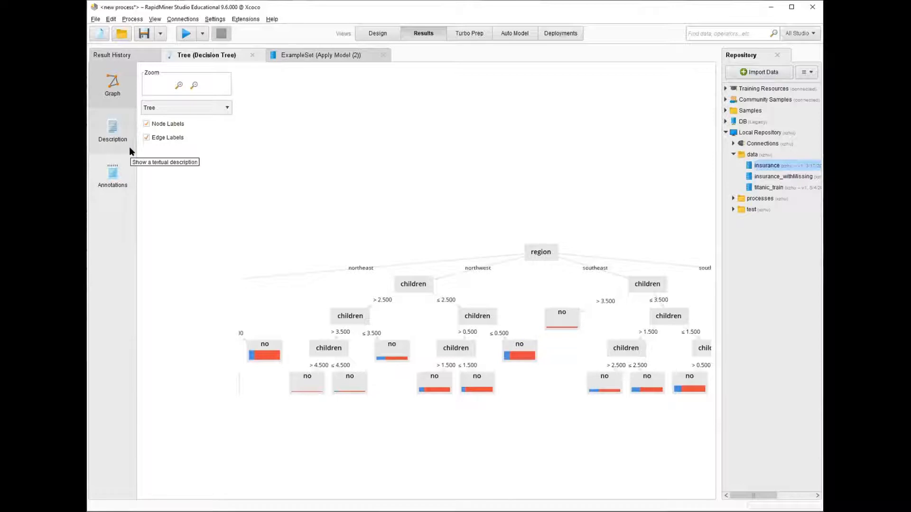
click(112, 139)
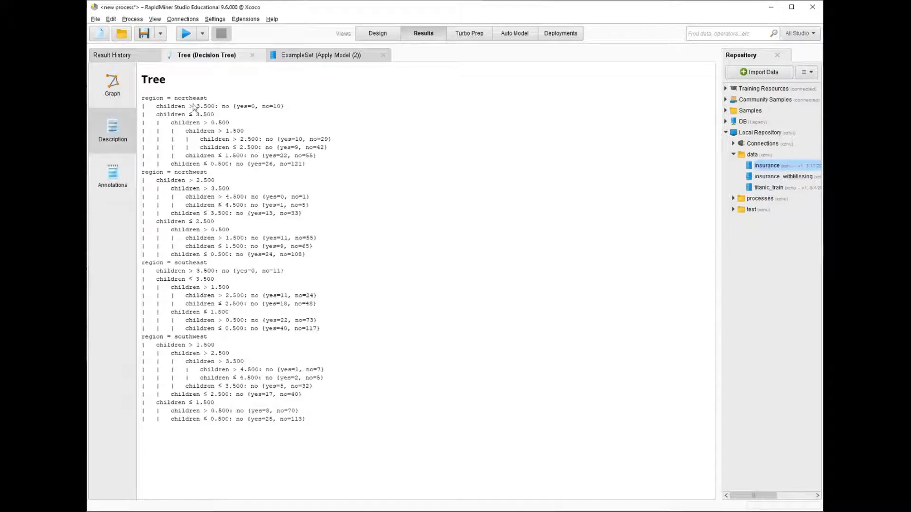
drag(141, 99, 216, 101)
click(215, 102)
Step: Return to the process design and enable pruning and prepruning for the Decision Tree operator
click(373, 34)
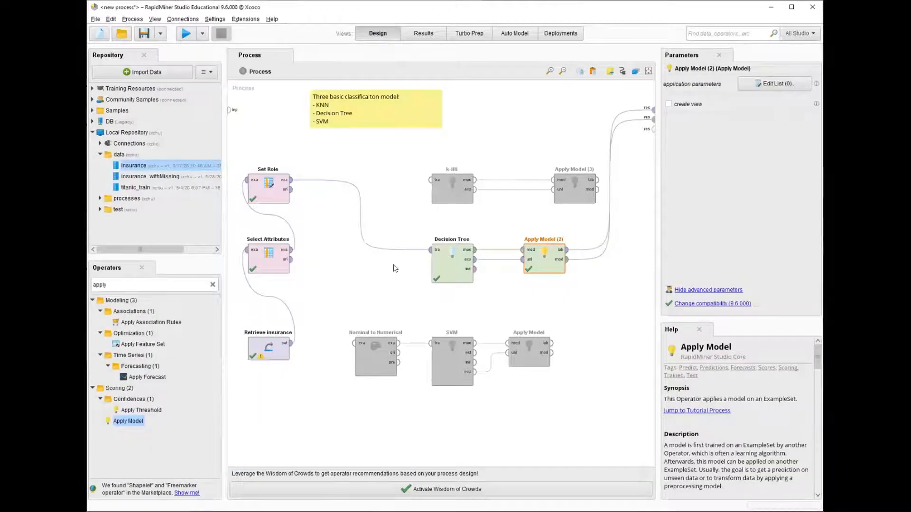
click(459, 269)
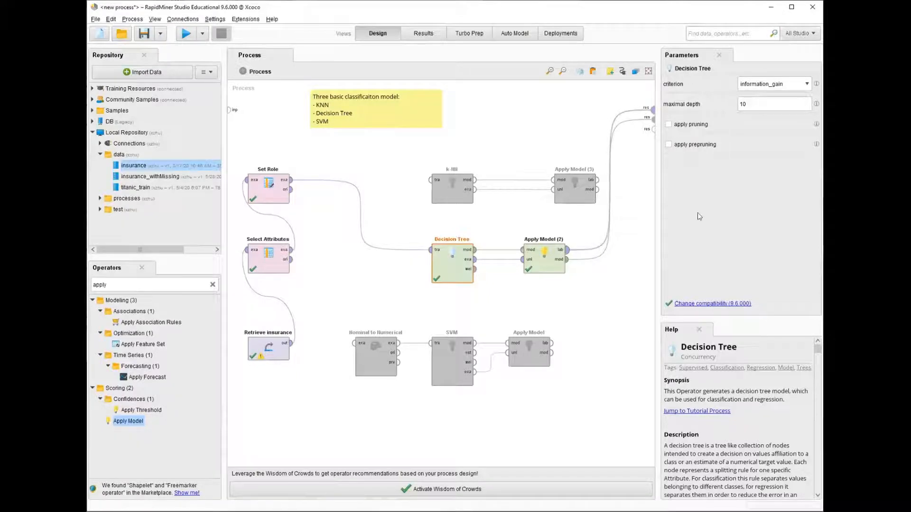
click(669, 124)
click(669, 165)
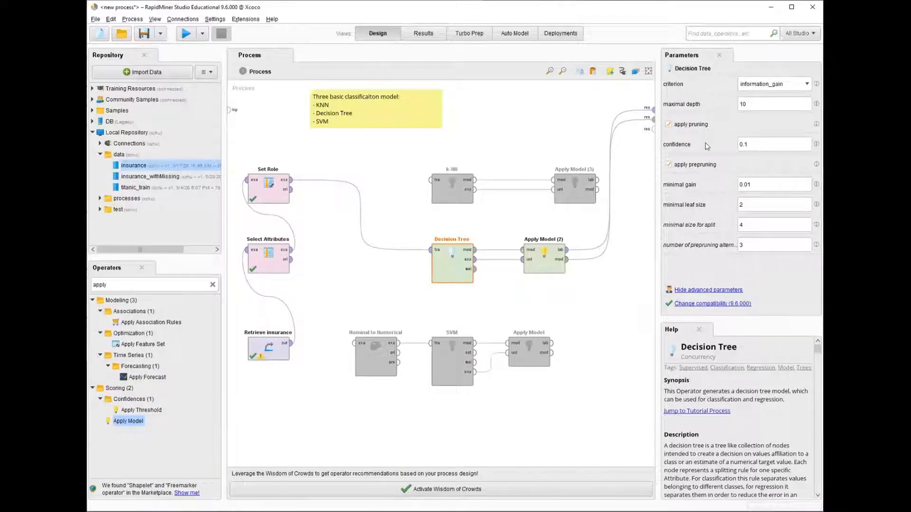
Step: Review the Decision Tree's criterion options and maximal depth, keeping information_gain and 10, and run the process to view the tree
click(807, 84)
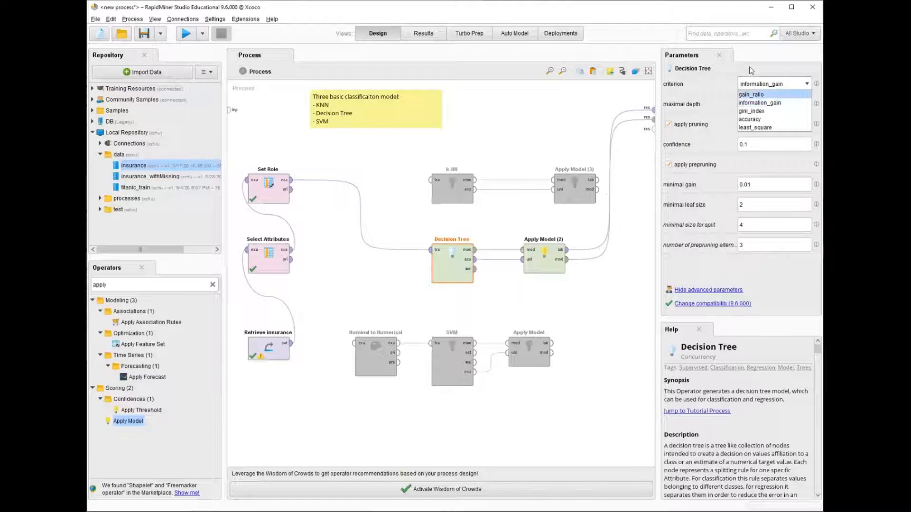
click(769, 104)
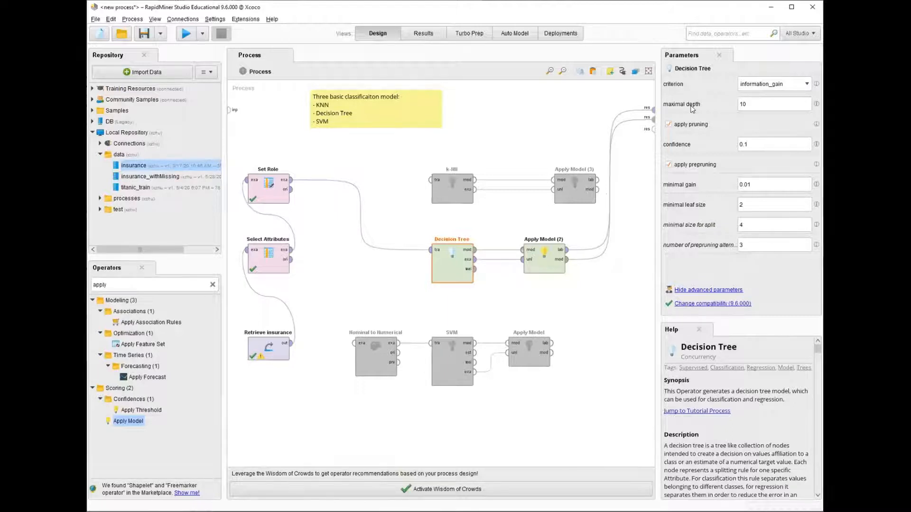
double_click(753, 102)
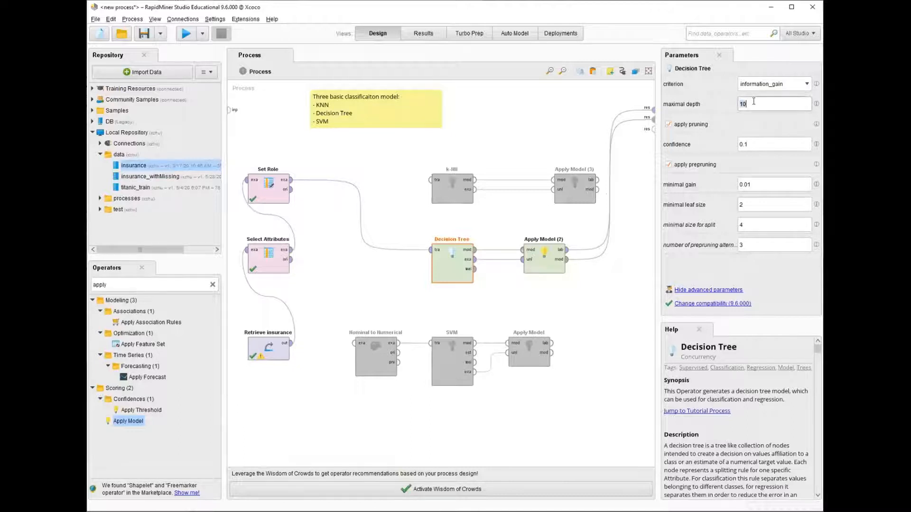
click(778, 106)
click(186, 33)
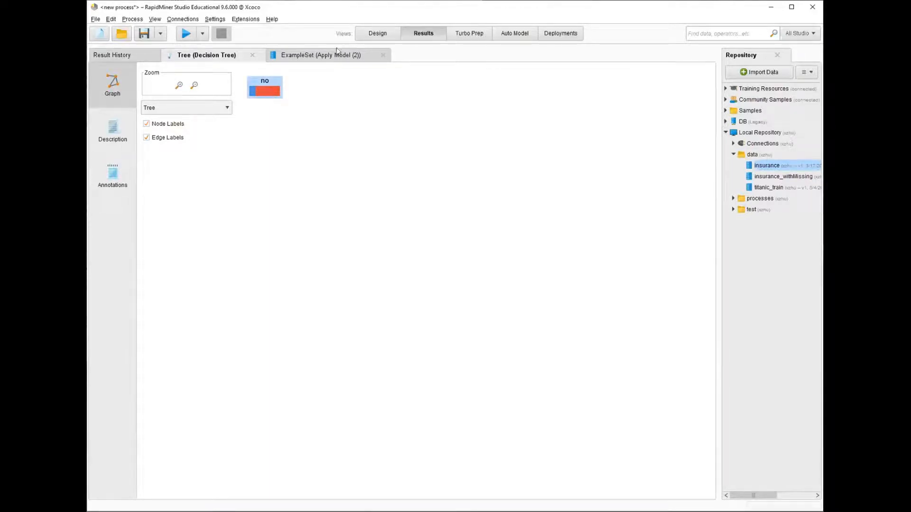
Step: Return to the process design and turn off pruning and prepruning for the Decision Tree operator
click(378, 33)
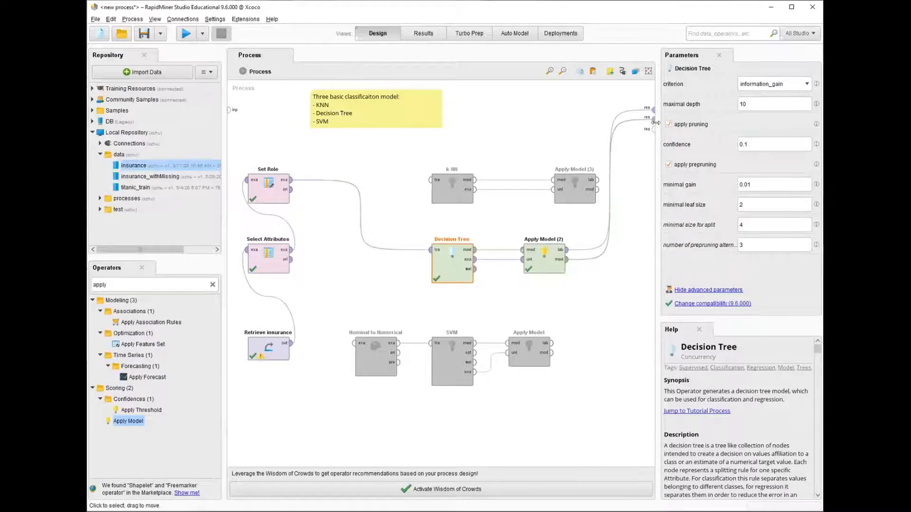
click(699, 124)
click(695, 144)
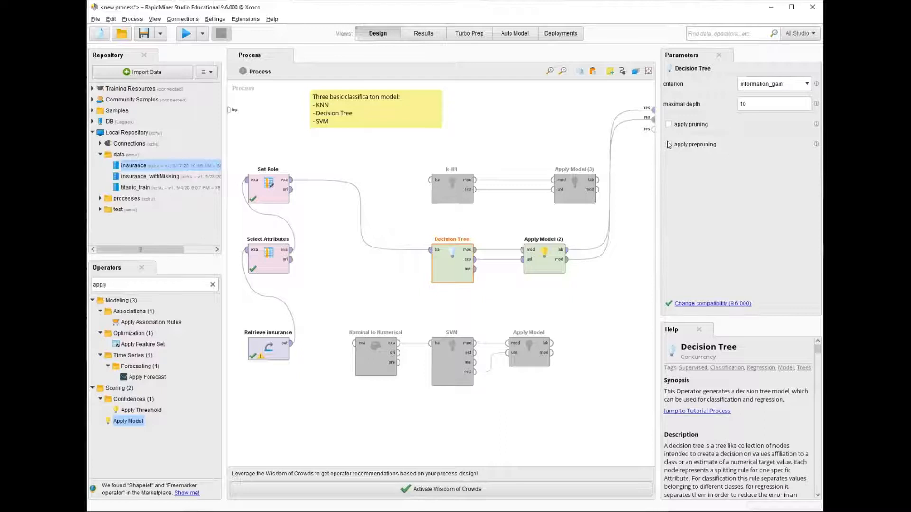
Step: Disable the Decision Tree and Apply Model (2) operators together
click(465, 303)
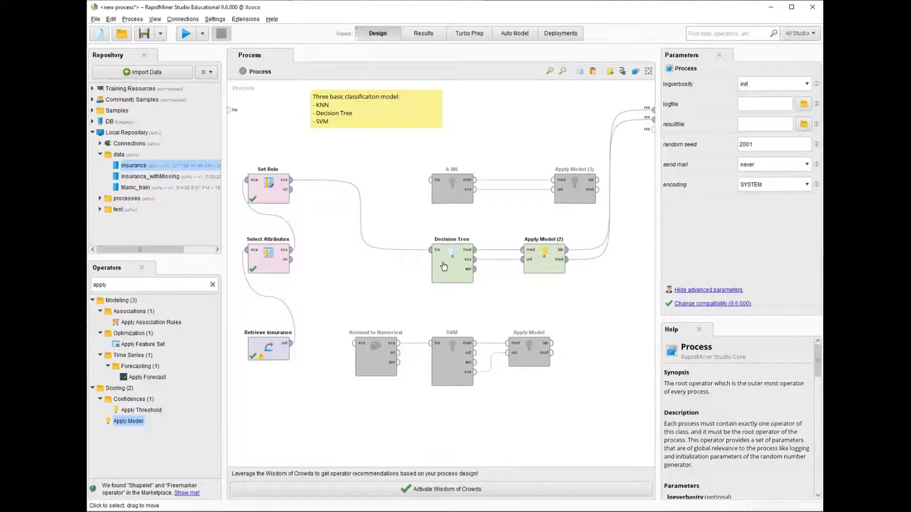
drag(578, 309, 430, 229)
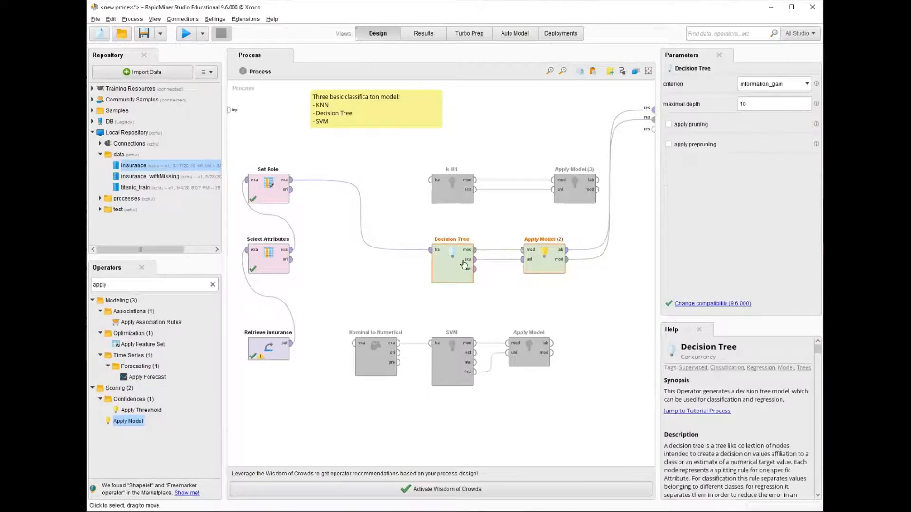
right_click(466, 262)
click(489, 271)
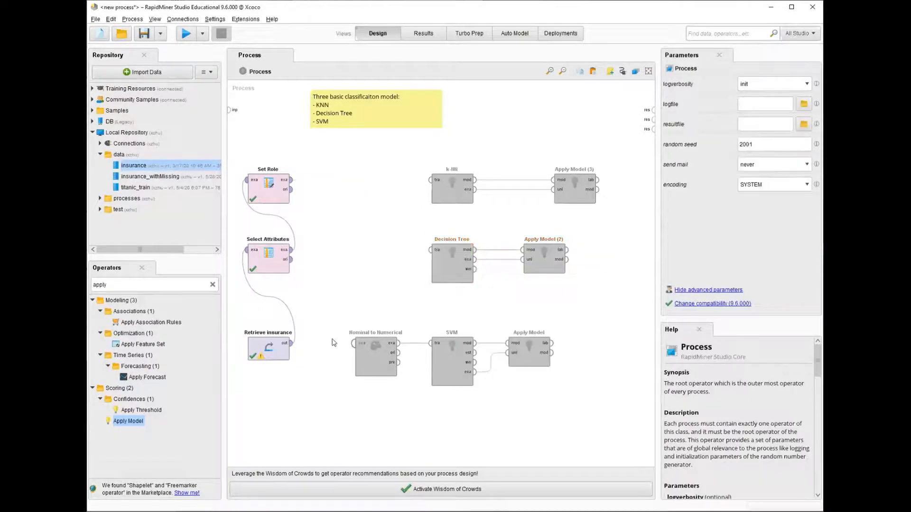
Step: Enable the Nominal to Numerical, SVM and Apply Model operators together
drag(328, 323, 503, 383)
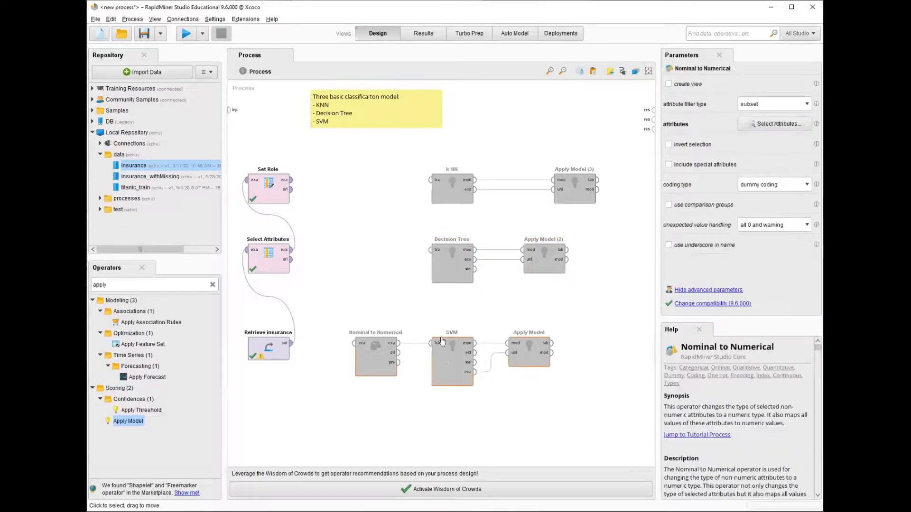
right_click(448, 365)
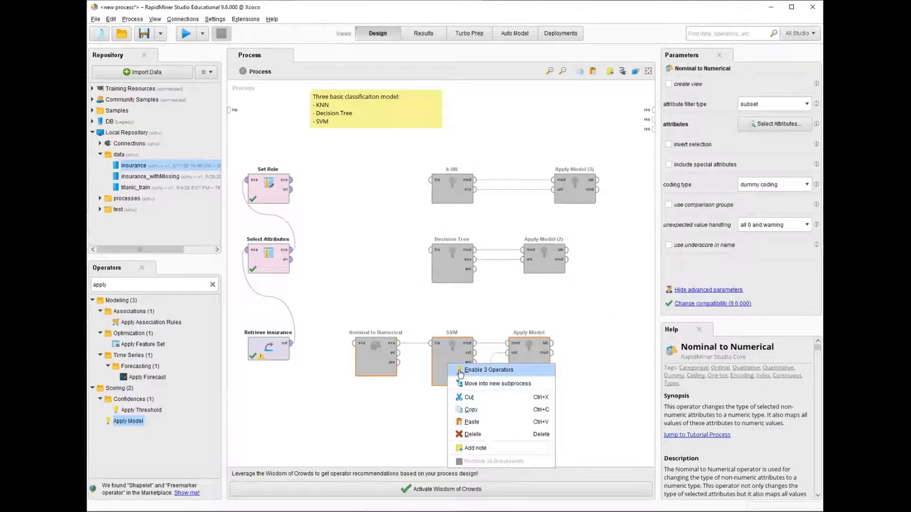
click(460, 370)
click(411, 415)
Step: Search the operators for "svm" and select the Support Vector Machine operator to view its description
click(151, 284)
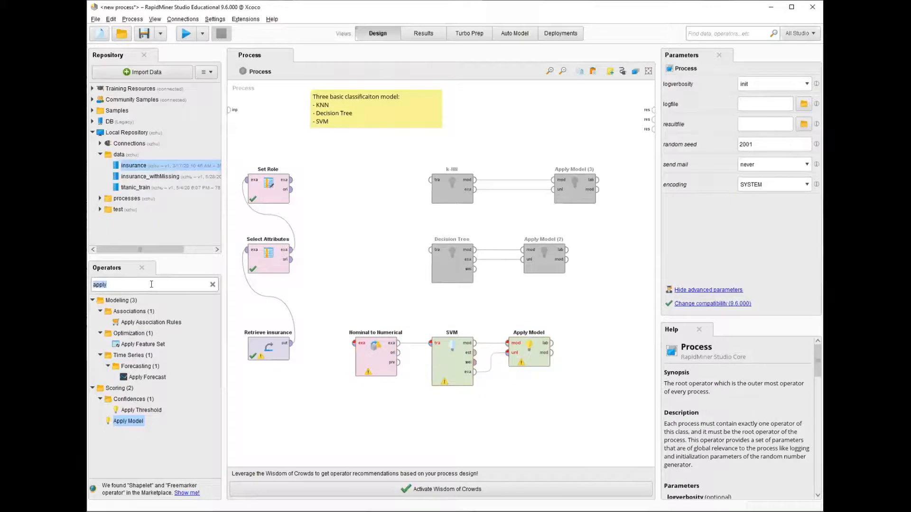
text(svm)
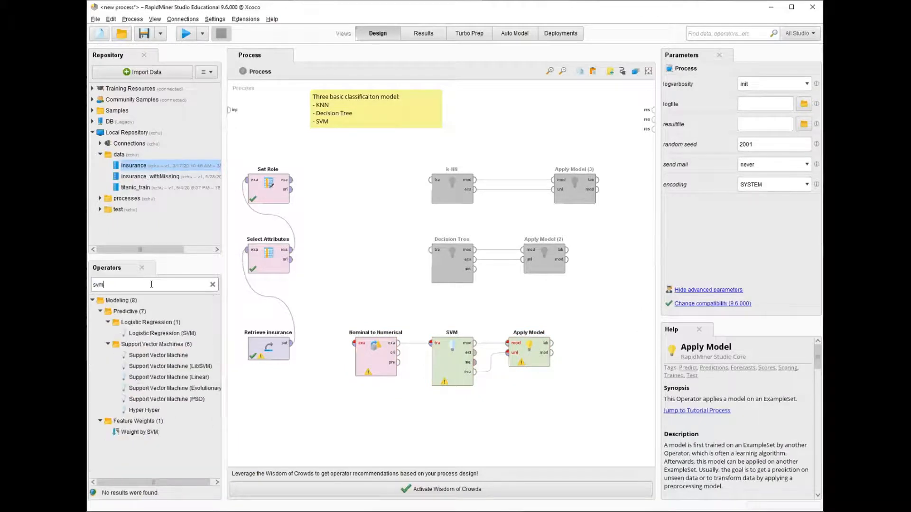
click(159, 356)
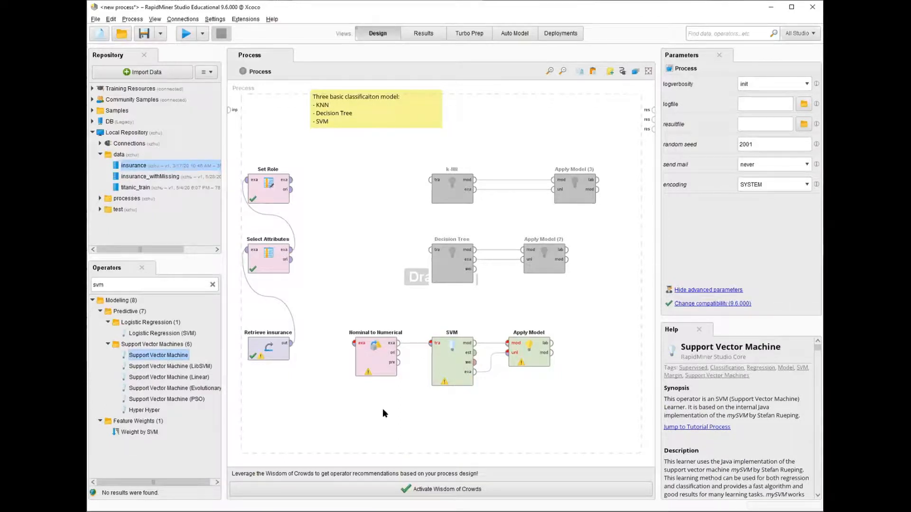
Step: Connect Set Role's example output to Nominal to Numerical, then disable that operator and wire Set Role directly to the SVM's training input
drag(291, 180, 354, 344)
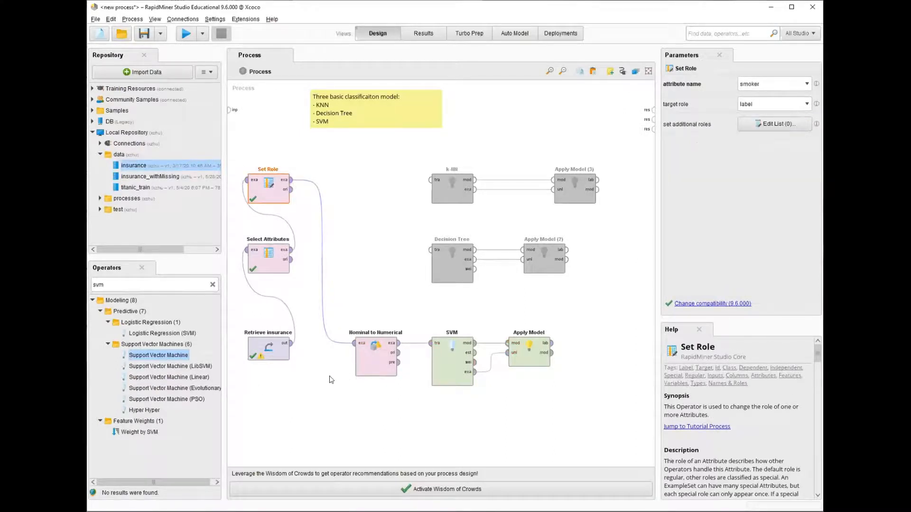
click(377, 403)
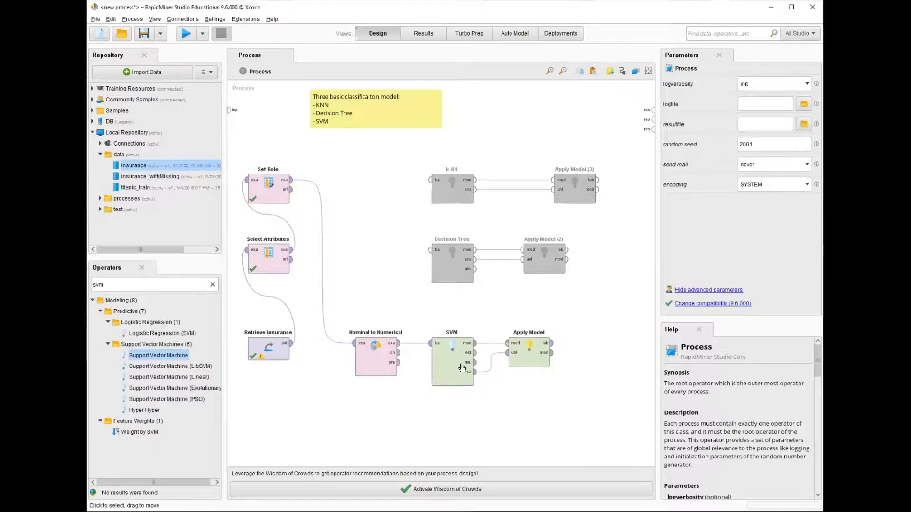
click(361, 366)
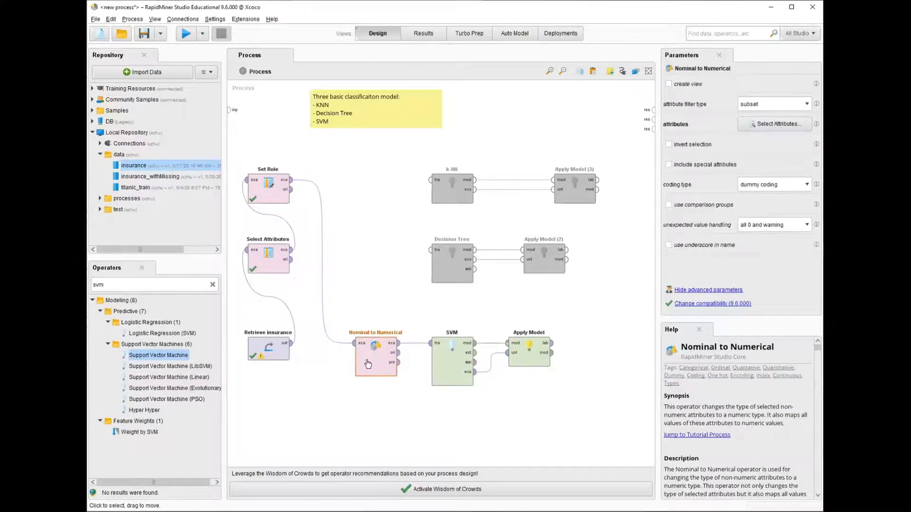
right_click(369, 363)
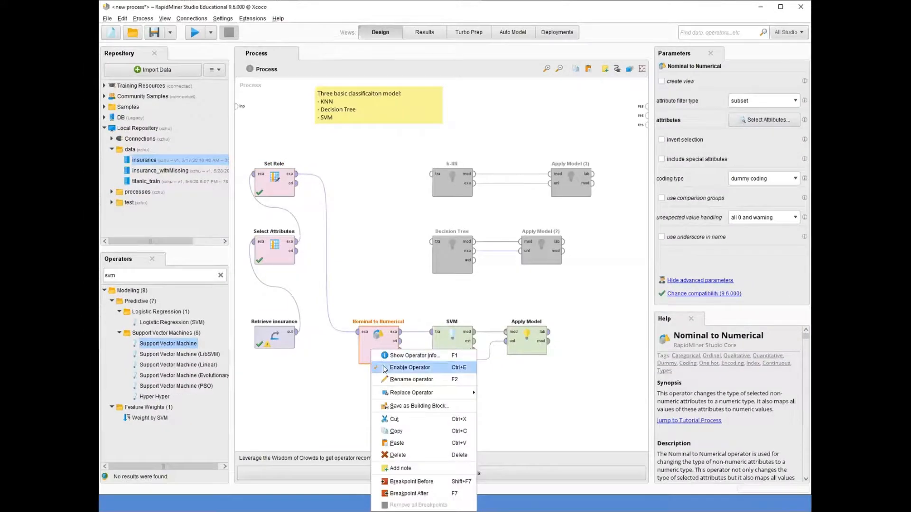
click(409, 368)
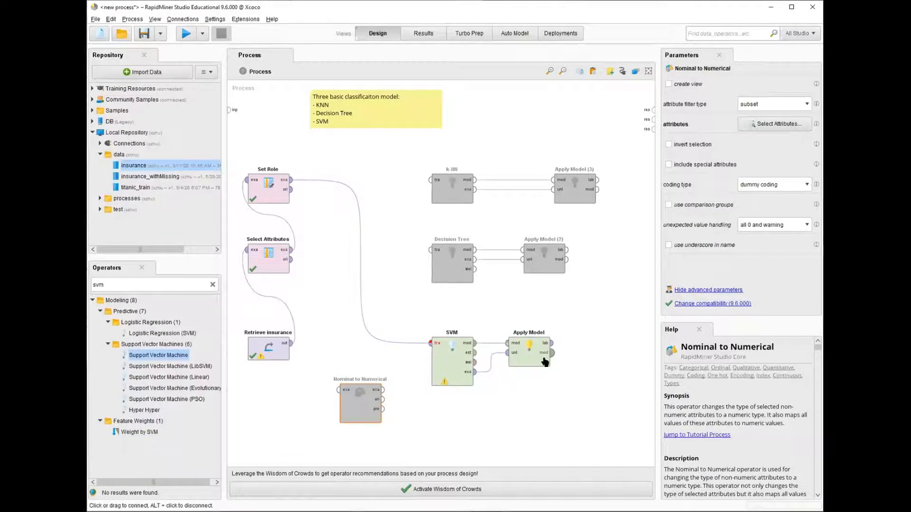
Step: Connect the SVM branch's Apply Model labelled data and model outputs to the first two process result ports
click(551, 343)
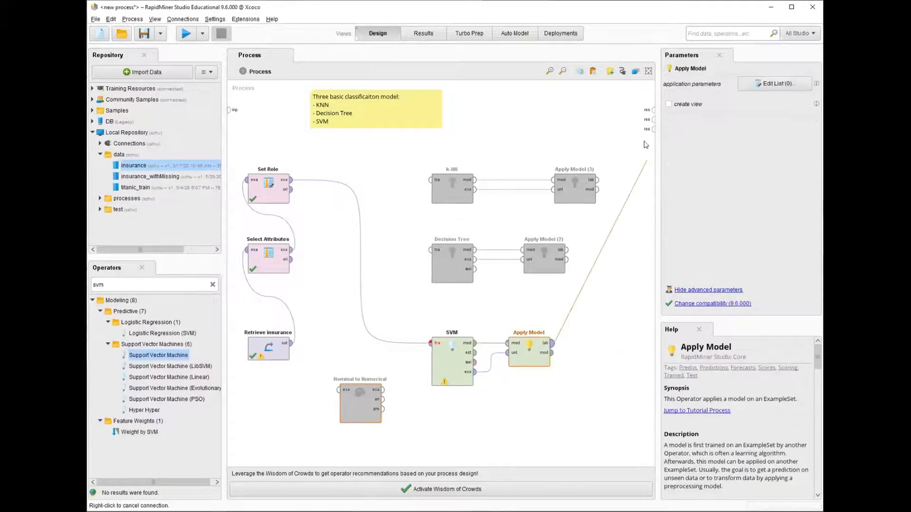
click(652, 110)
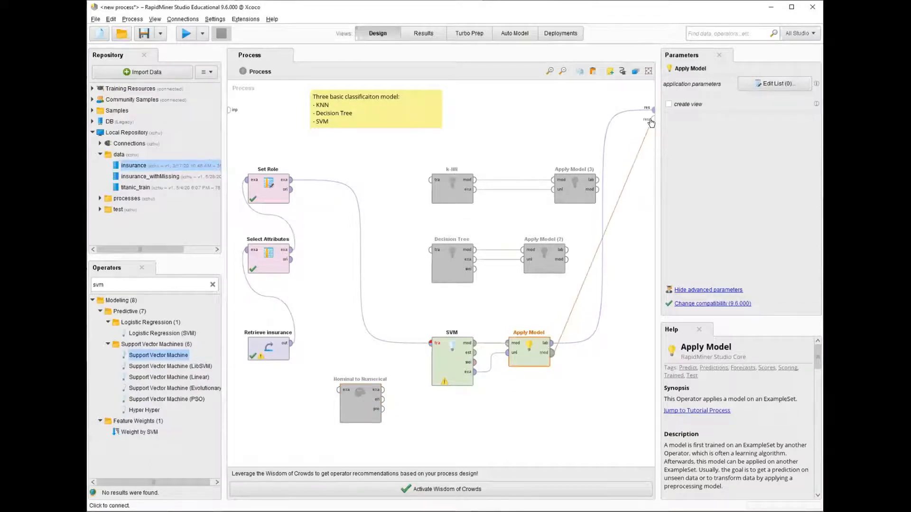
click(652, 119)
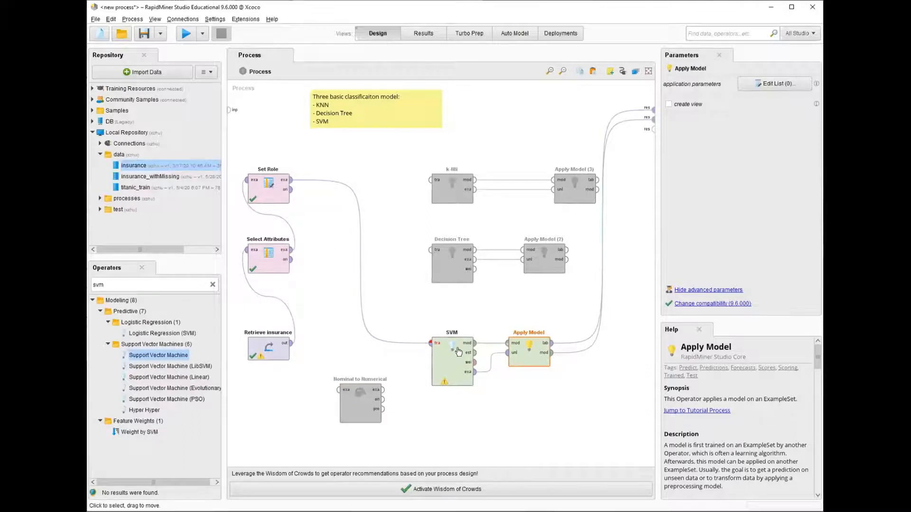
Step: Show and read the potential problem reported by the SVM operator's warning
click(444, 384)
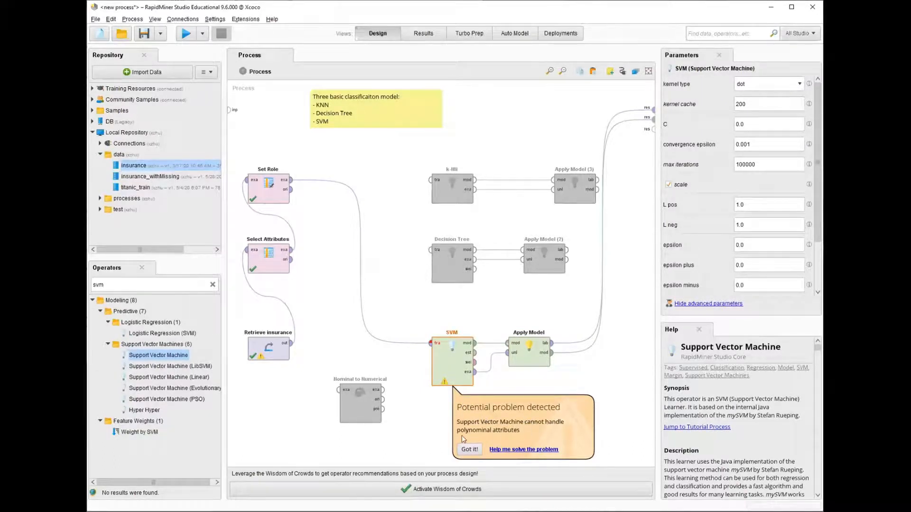
click(424, 429)
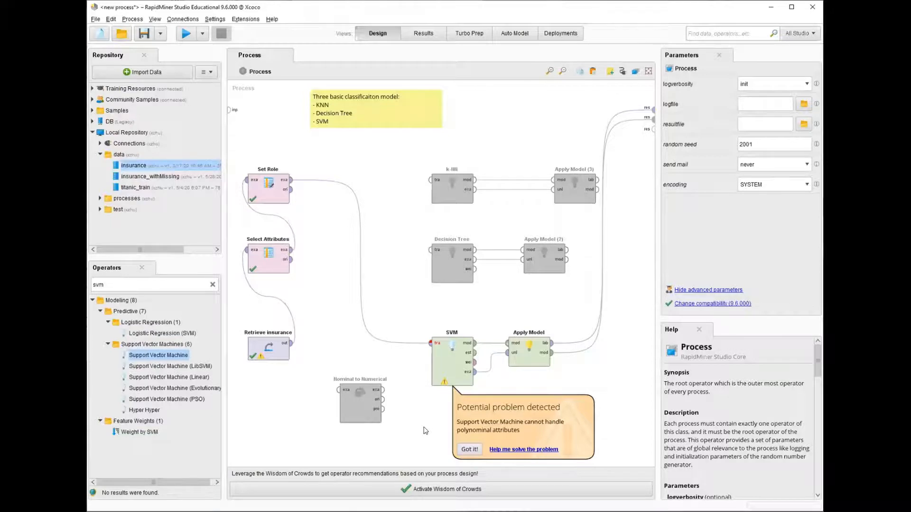
mouse_move(490, 370)
Step: Enable Nominal to Numerical, move it up in line with SVM, and connect it between Set Role and the SVM's training input
right_click(370, 398)
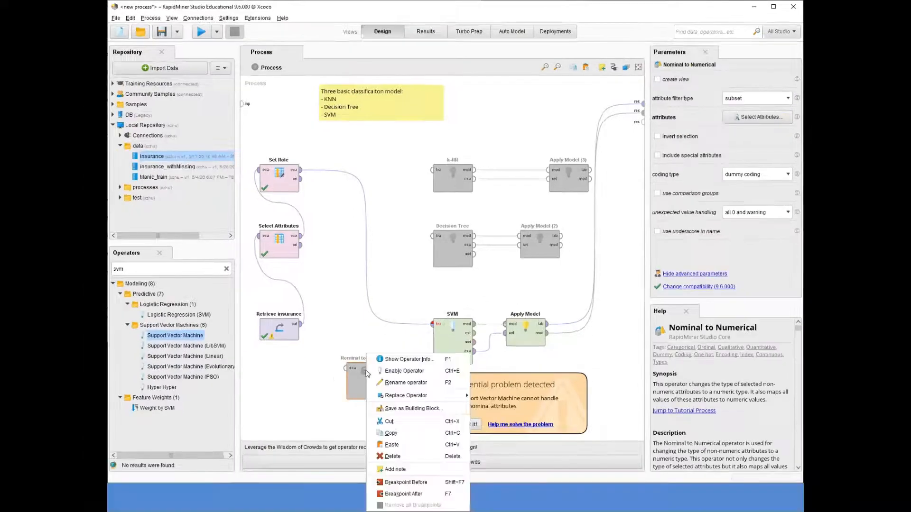
click(398, 372)
drag(373, 403, 373, 356)
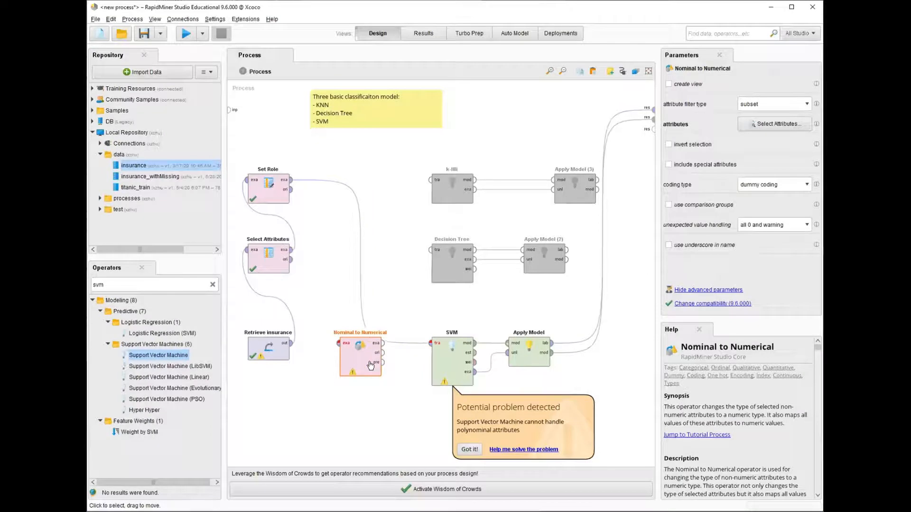
click(290, 180)
click(338, 344)
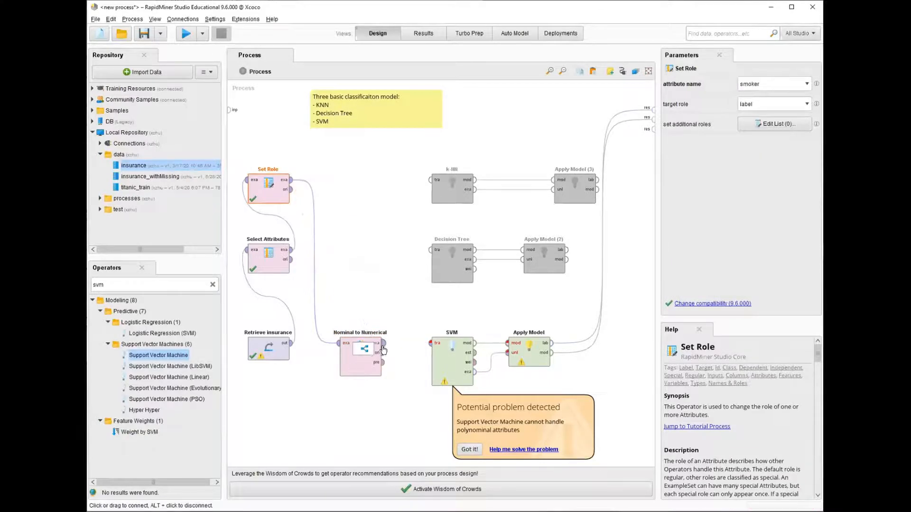
click(382, 351)
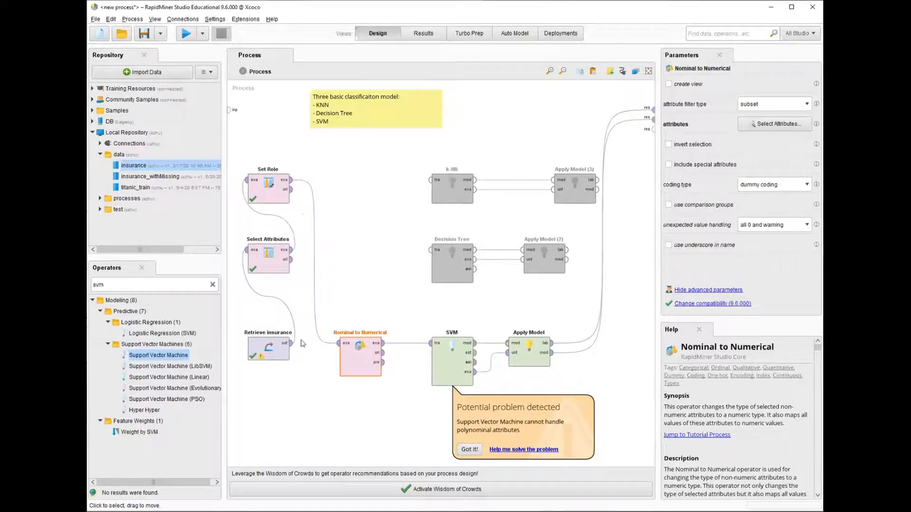
Step: Remove region from Nominal to Numerical's selected attributes, add it back as the only converted attribute, and apply the selection
click(791, 124)
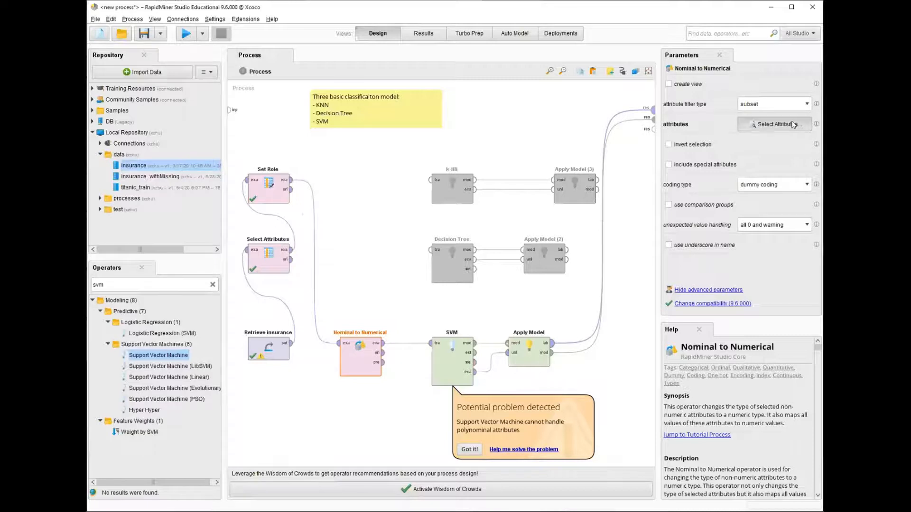
click(487, 213)
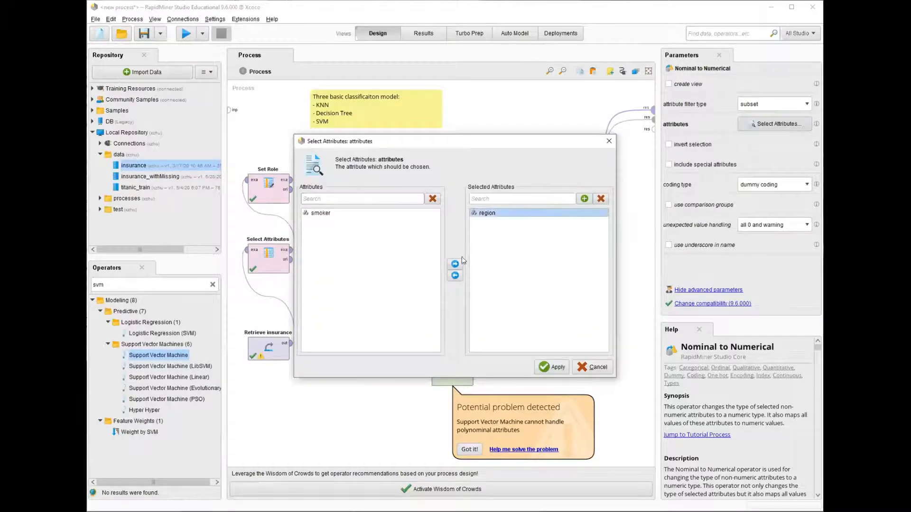
click(454, 278)
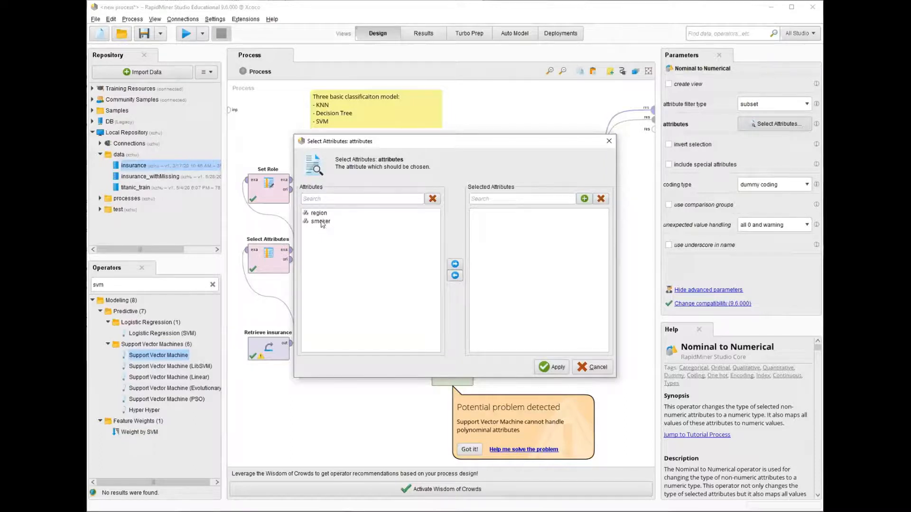
click(323, 222)
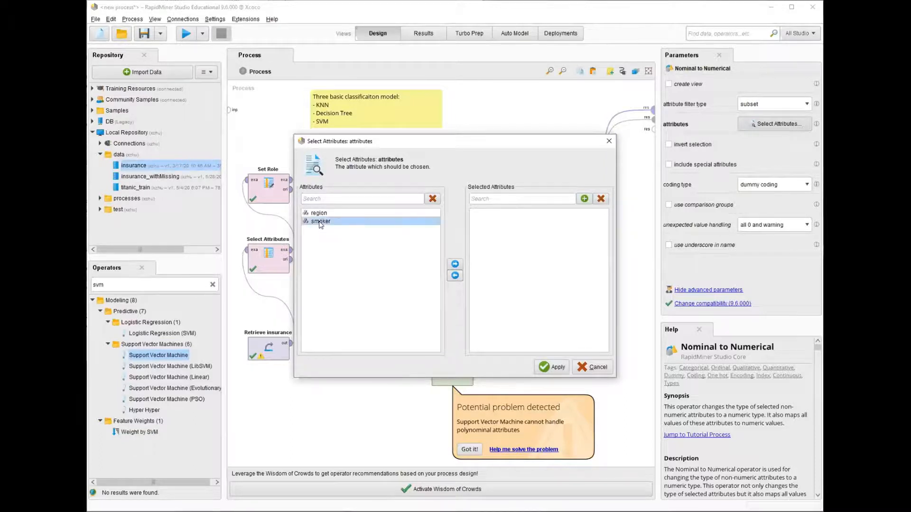
click(321, 214)
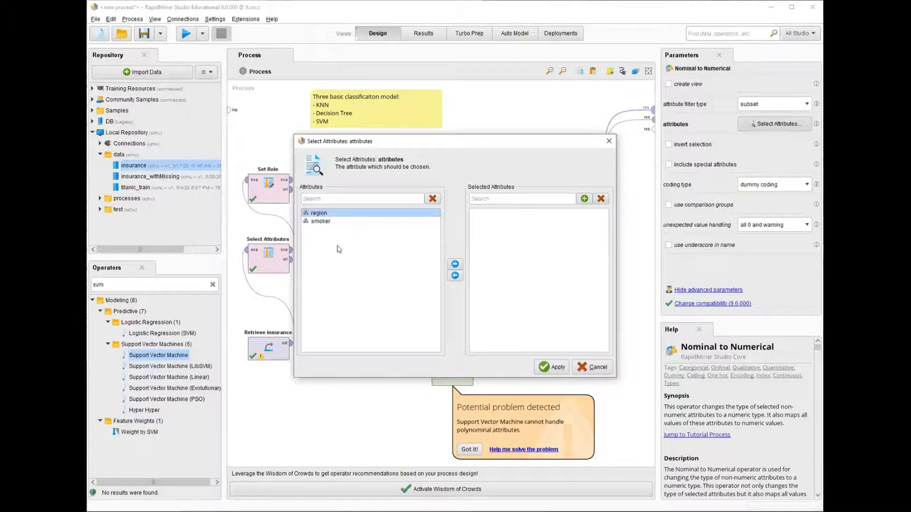
click(454, 264)
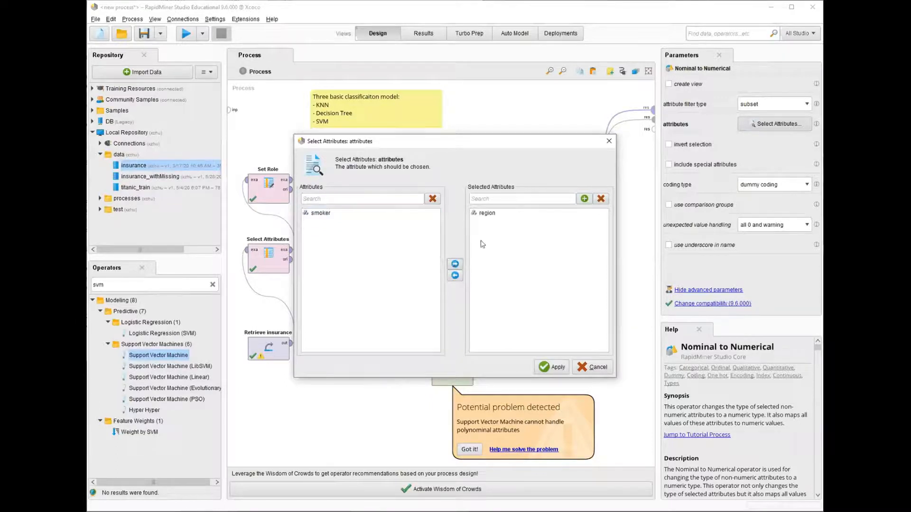
click(492, 217)
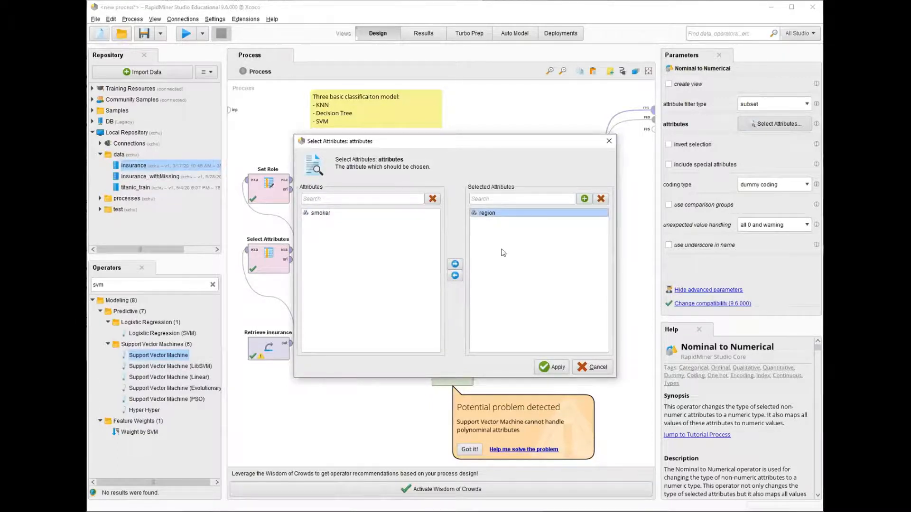
click(548, 368)
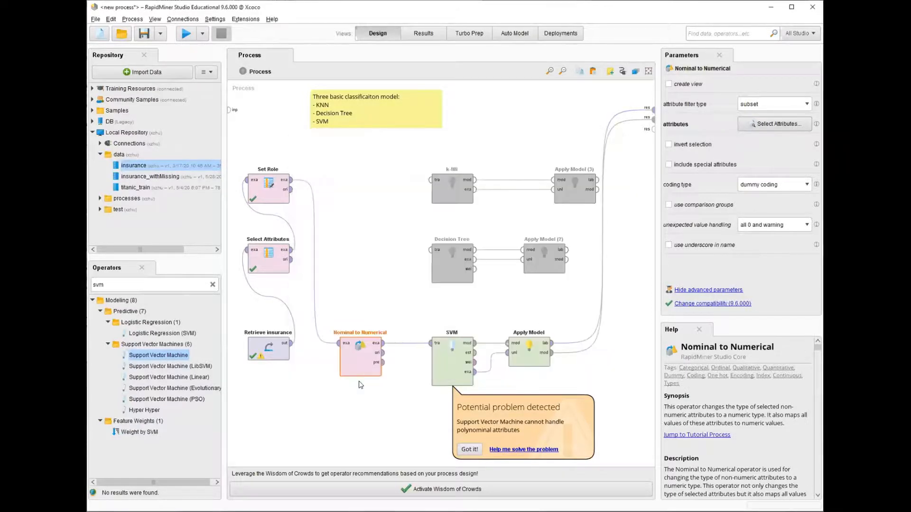
Step: Move the Nominal to Numerical operator up slightly so it sits a little higher than SVM
click(358, 377)
drag(358, 377, 367, 345)
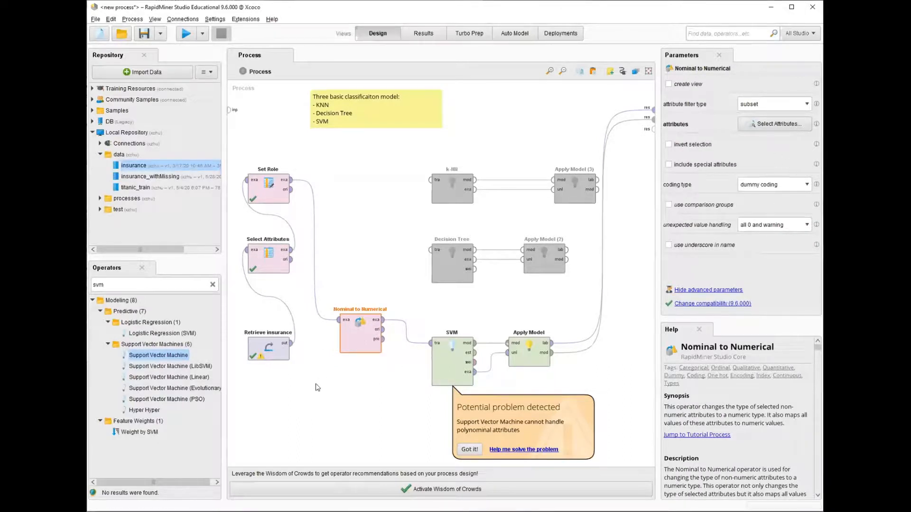
click(324, 410)
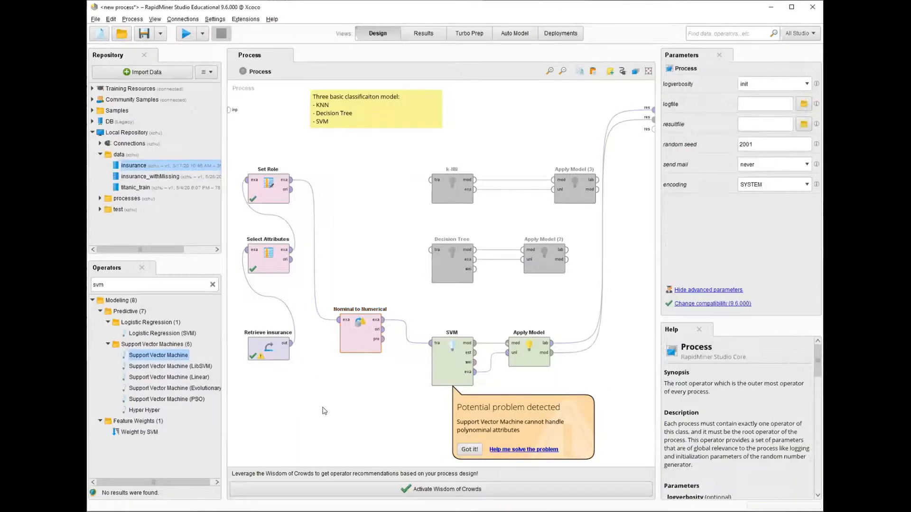
Step: Dismiss the SVM's potential problem warning and run the process with the SVM branch
click(469, 449)
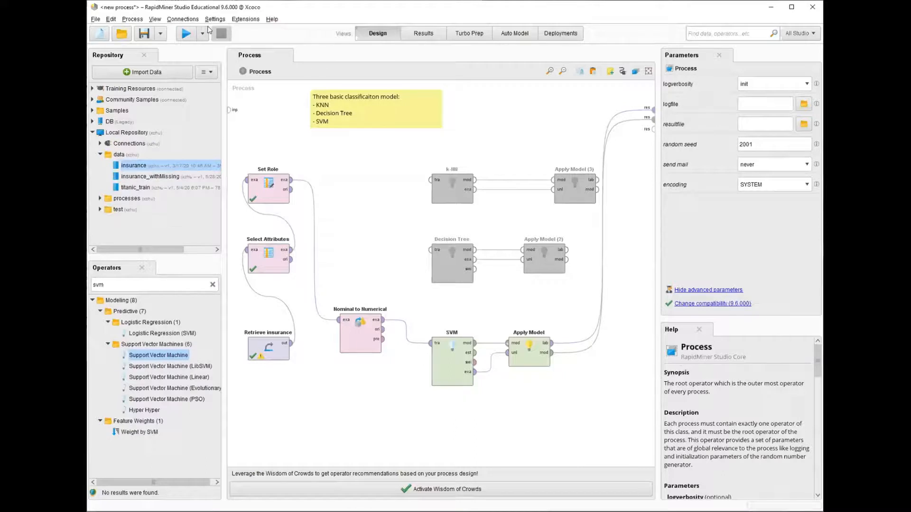
click(452, 374)
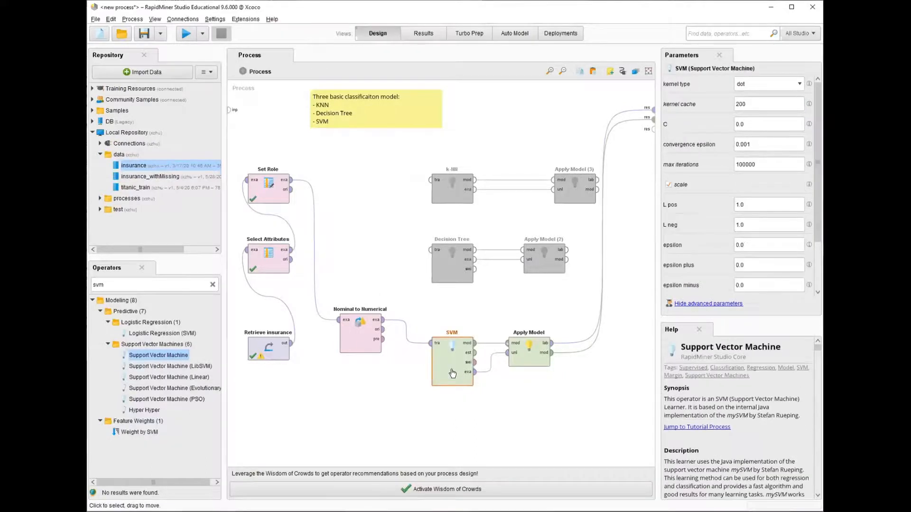
key(F11)
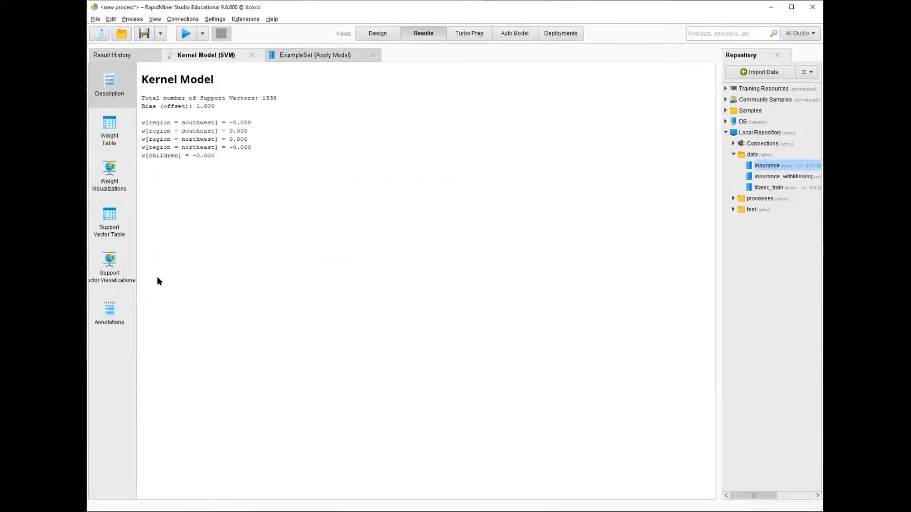
Step: Examine the SVM kernel model's weight table and description, including the weights of the four region dummy attributes and children
click(128, 137)
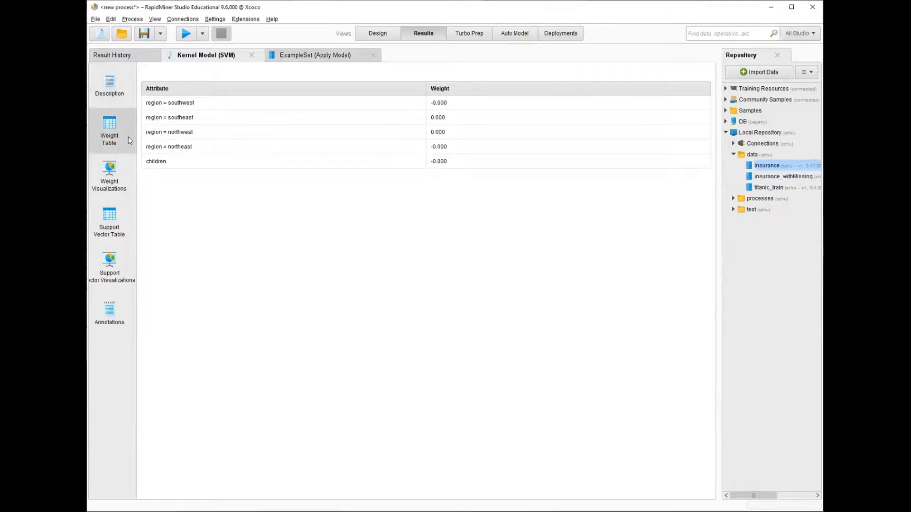
click(121, 85)
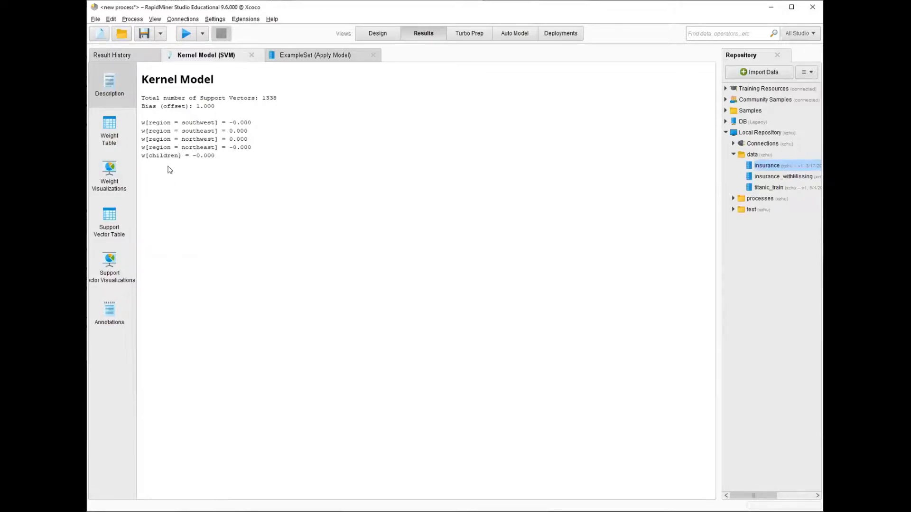
mouse_move(148, 122)
mouse_down()
mouse_move(255, 152)
mouse_move(136, 123)
mouse_up()
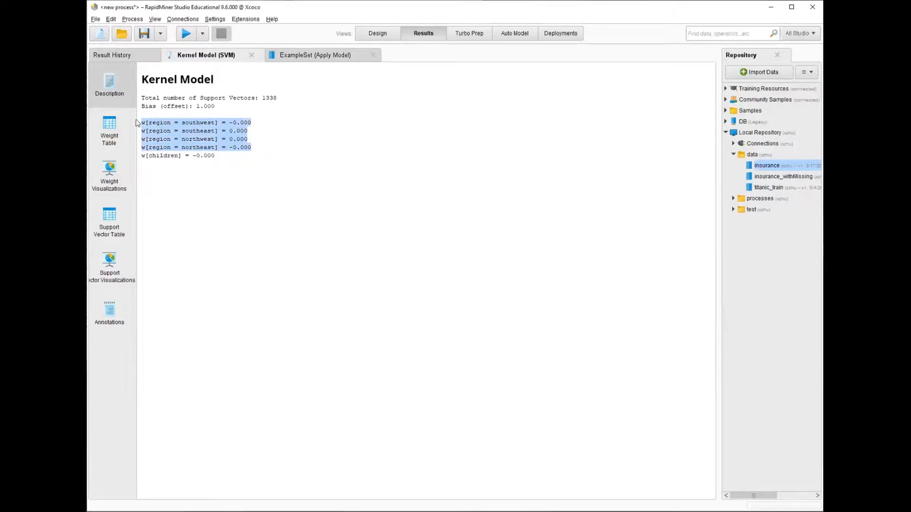
click(242, 148)
drag(221, 152, 141, 155)
click(160, 156)
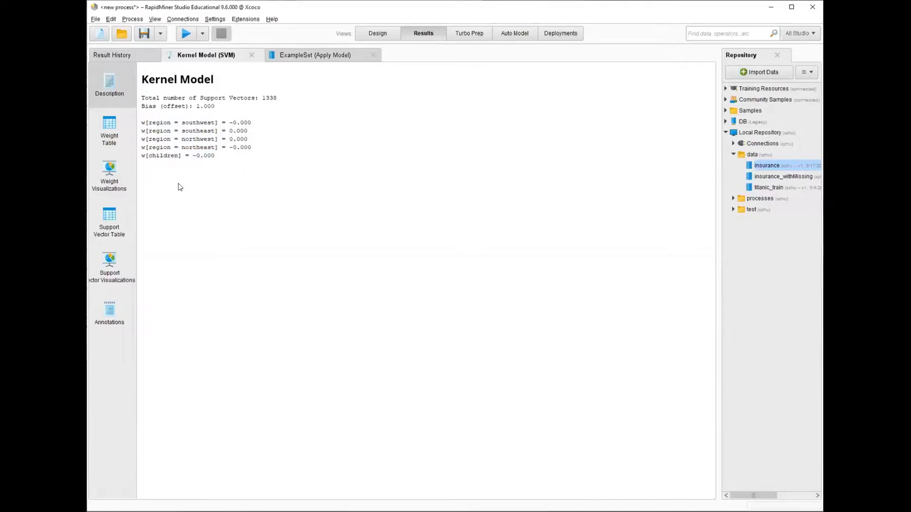
Step: View the SVM's support vector scatter plot and the smoker predictions in the Apply Model example set, then return to the process design
click(120, 282)
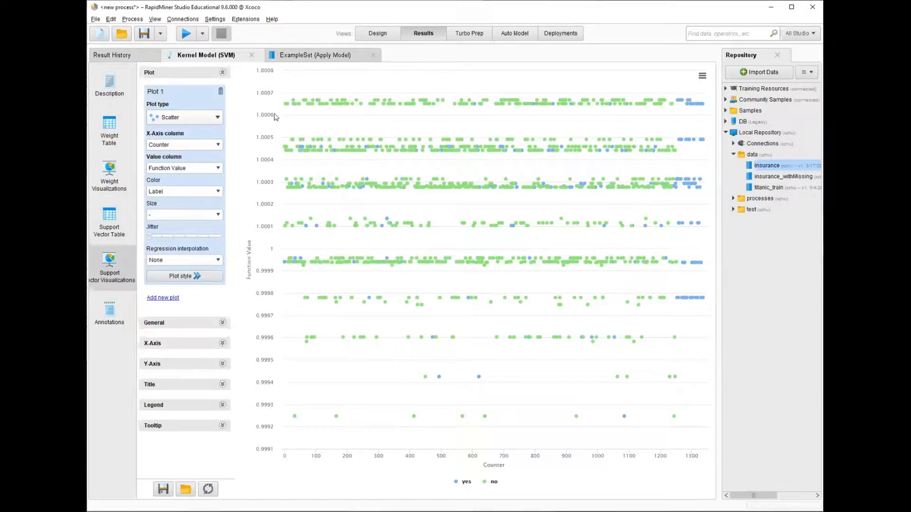
click(318, 54)
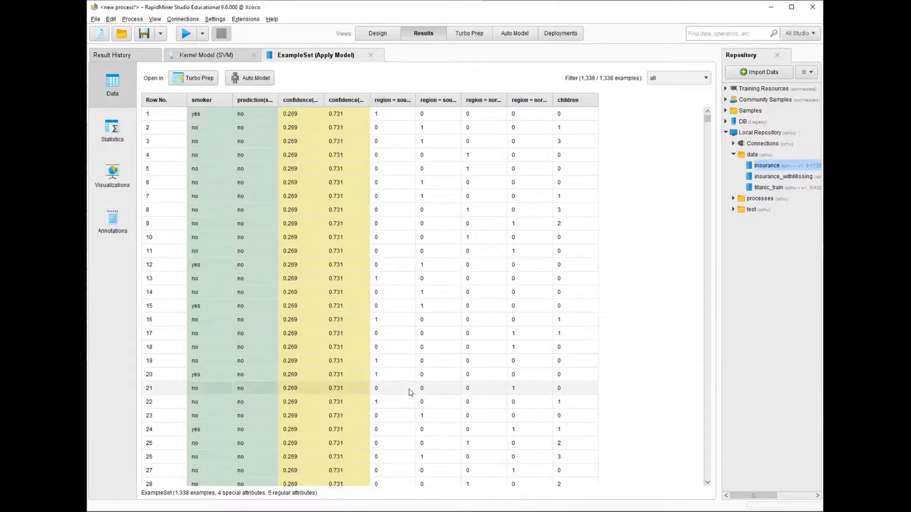
click(383, 34)
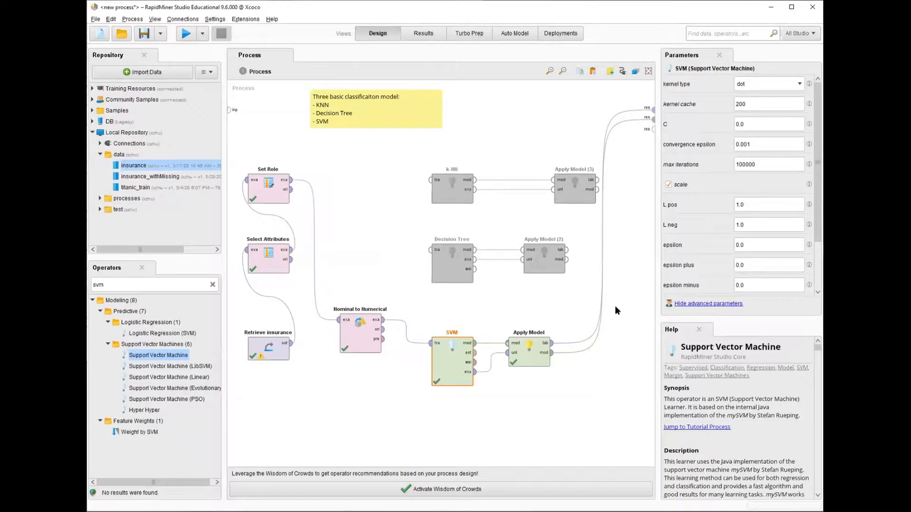
Step: Set the SVM's kernel type to polynomial and rerun the process
click(797, 86)
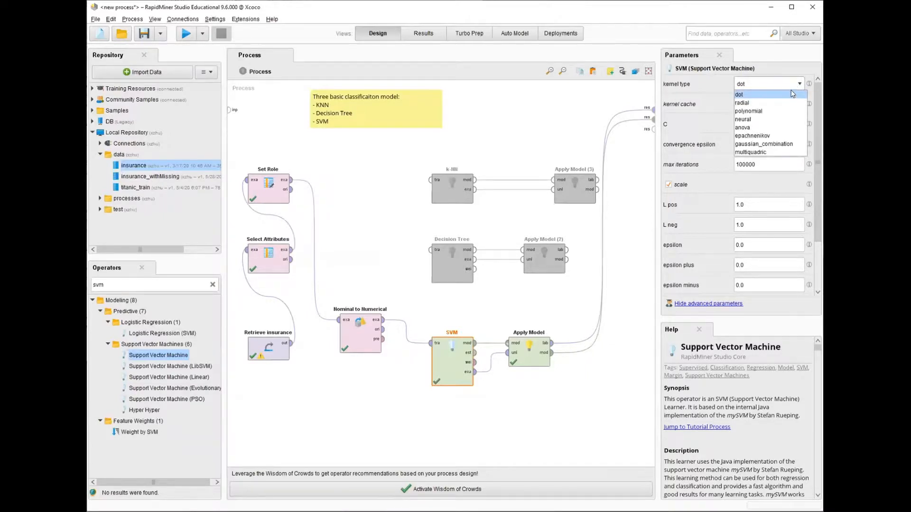
click(759, 112)
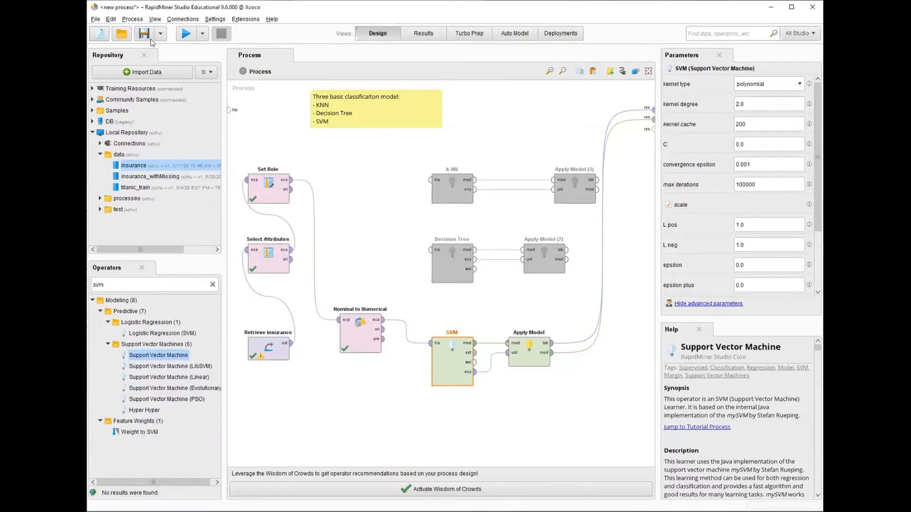
click(186, 30)
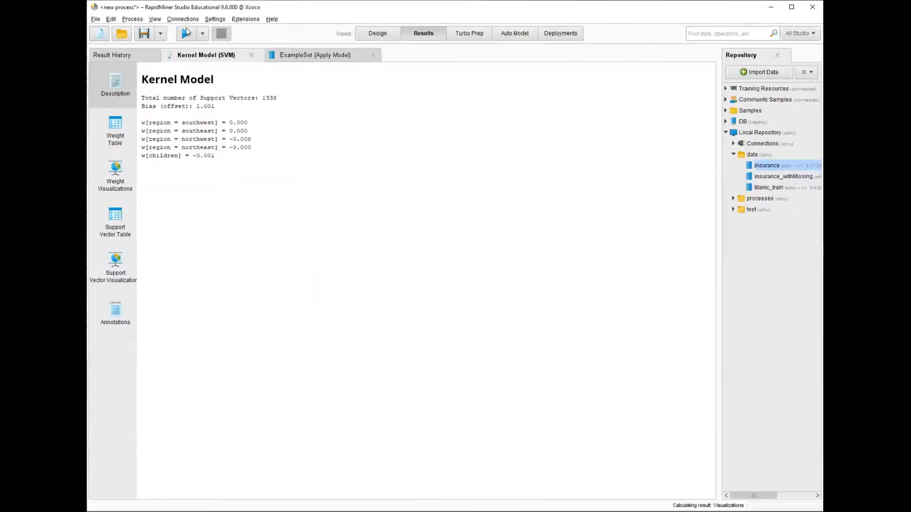
Step: Compare the polynomial SVM's support vector plot and predicted example set, then go back to the process design
click(116, 266)
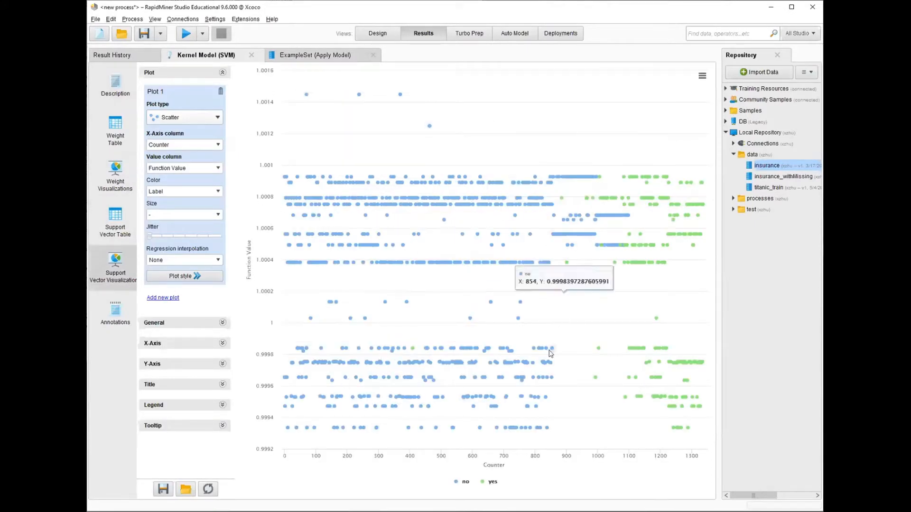
click(319, 55)
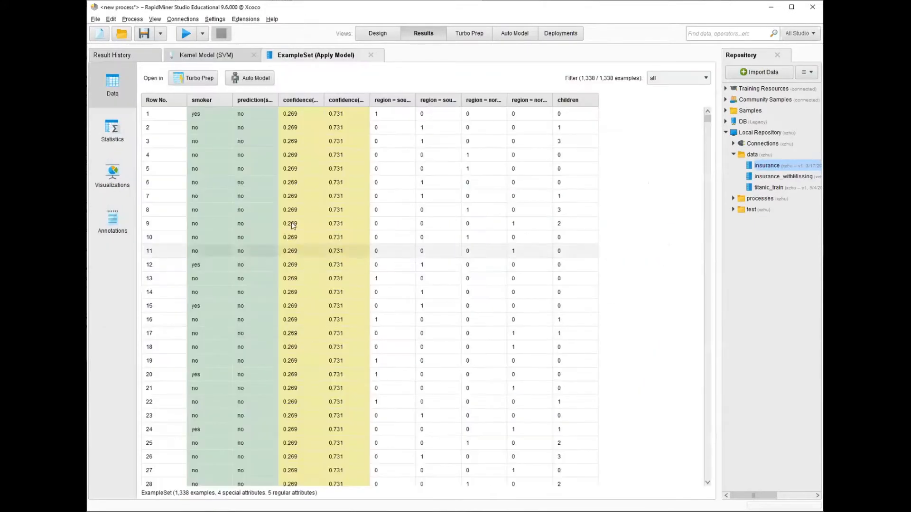
click(377, 33)
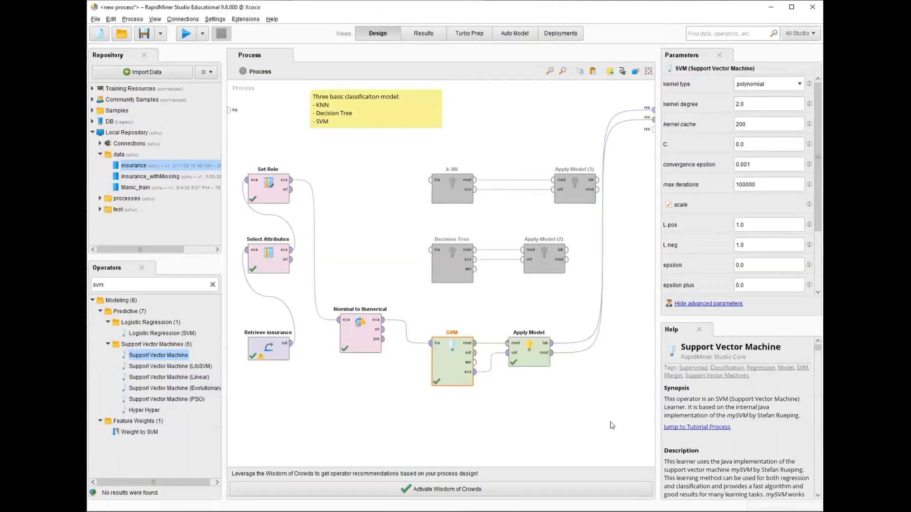
Step: Show the parameters of the disabled Decision Tree operator
click(545, 428)
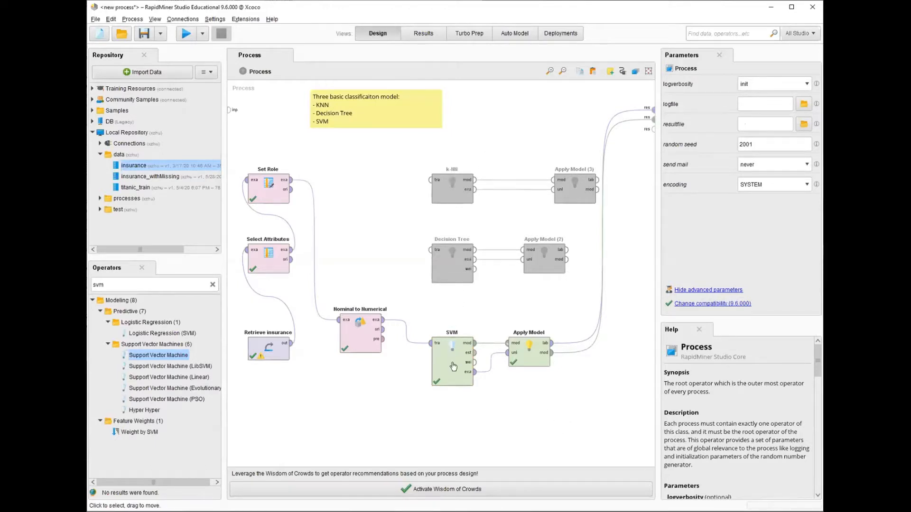
click(451, 271)
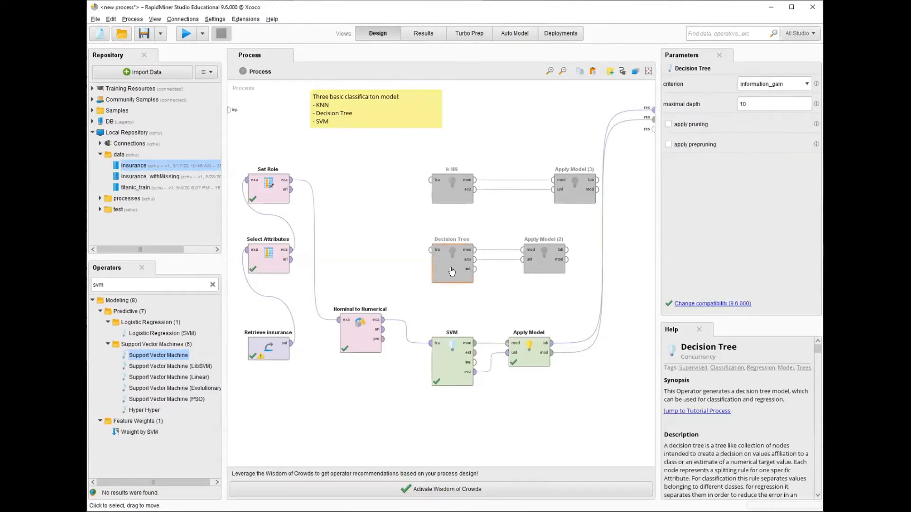